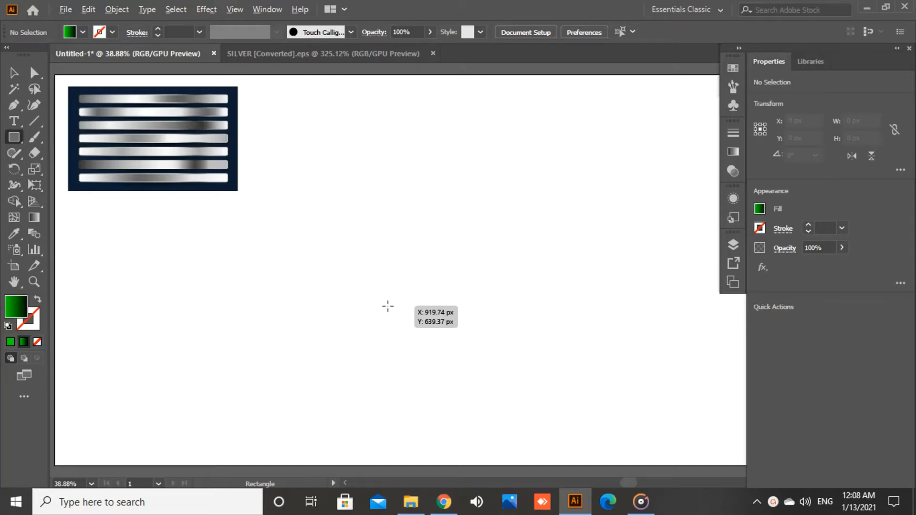
Draw a square about 537 px wide in the middle of the artboard with no fill and a black stroke
{"action": "left_click_drag", "start_coordinate": [388, 306], "coordinate": [485, 382]}
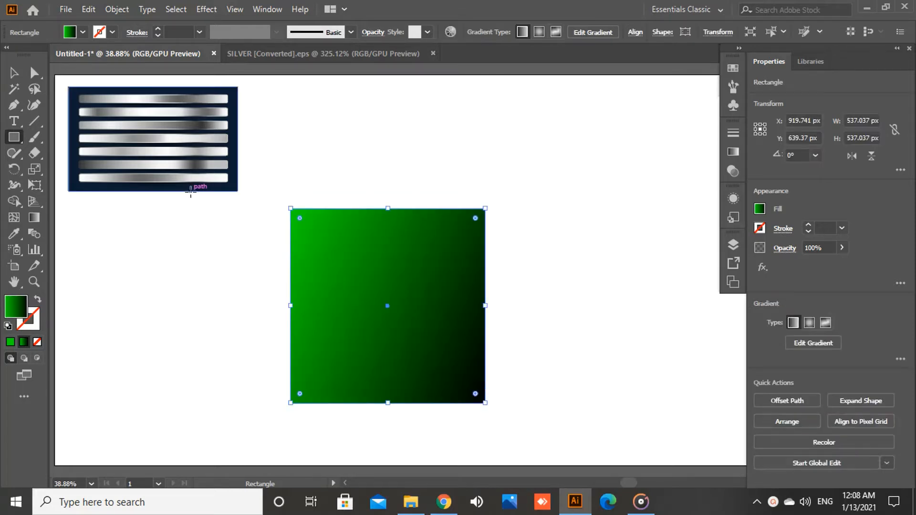
{"action": "left_click", "coordinate": [37, 301]}
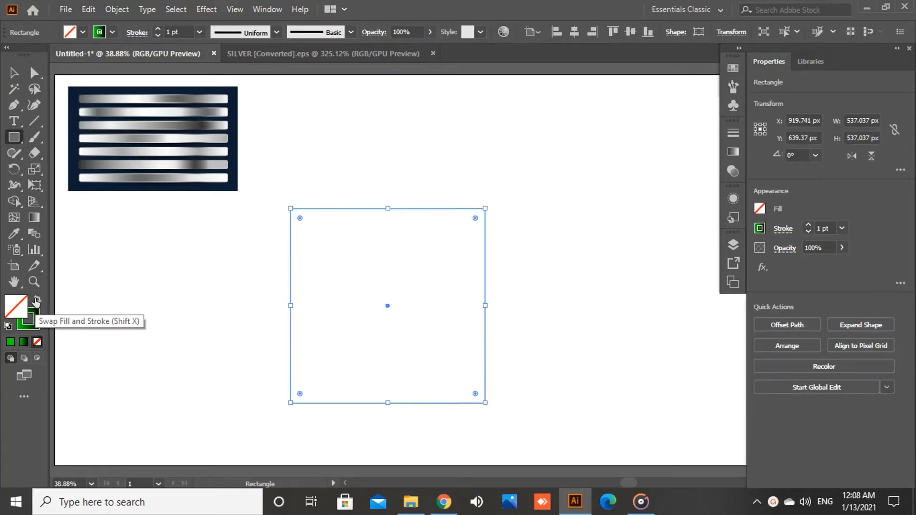
{"action": "left_click", "coordinate": [113, 32]}
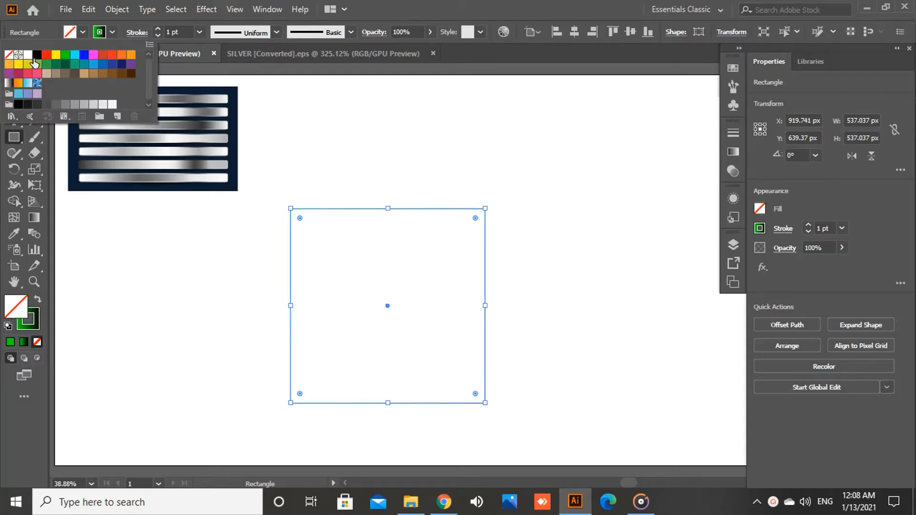
{"action": "left_click", "coordinate": [37, 54]}
{"action": "left_click", "coordinate": [114, 33]}
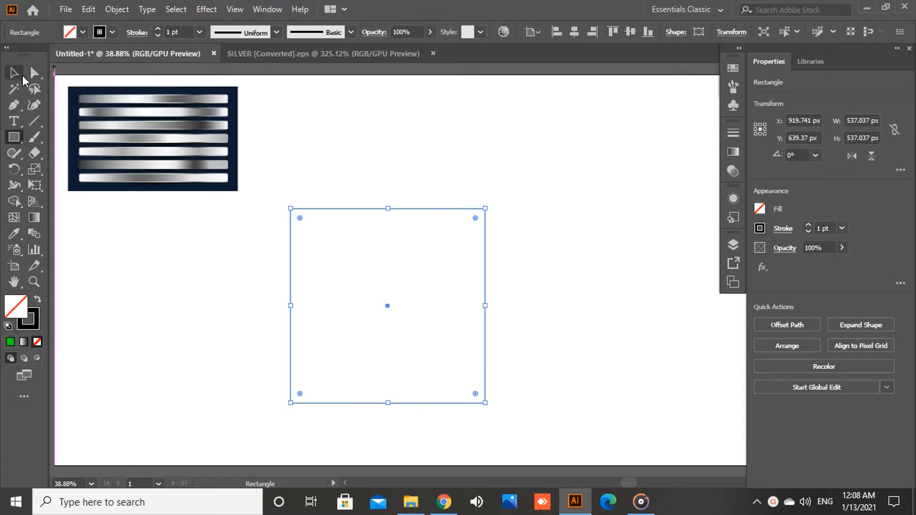
{"action": "left_click", "coordinate": [14, 73]}
{"action": "left_click", "coordinate": [175, 308]}
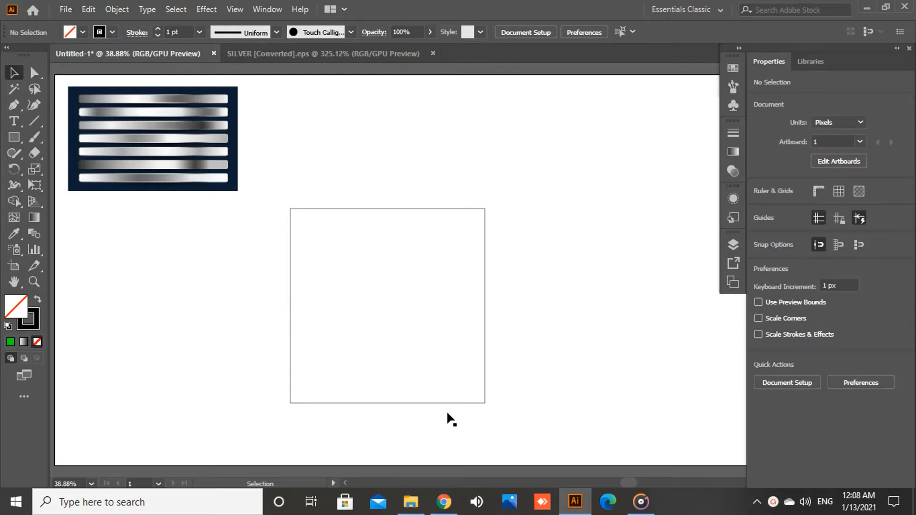
Shrink the silver gradient swatch group to about 302 × 186 px and keep it in the artboard's upper-left corner
{"action": "left_click_drag", "start_coordinate": [629, 481], "coordinate": [630, 486]}
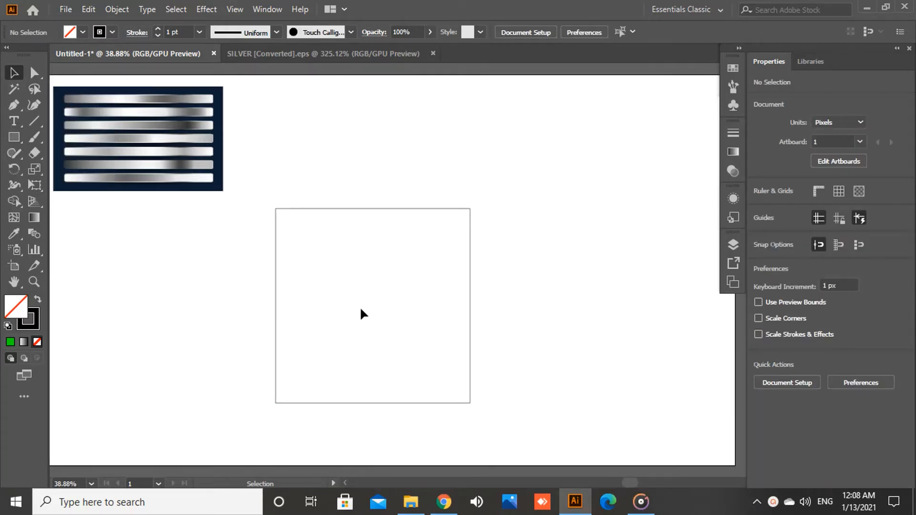
{"action": "left_click", "coordinate": [211, 176]}
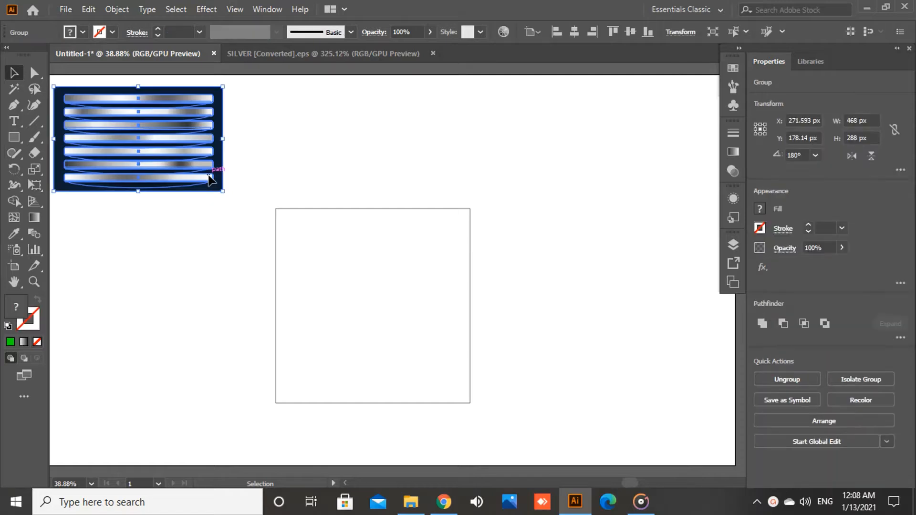
{"action": "left_click_drag", "start_coordinate": [223, 87], "coordinate": [172, 112]}
{"action": "left_click", "coordinate": [275, 135]}
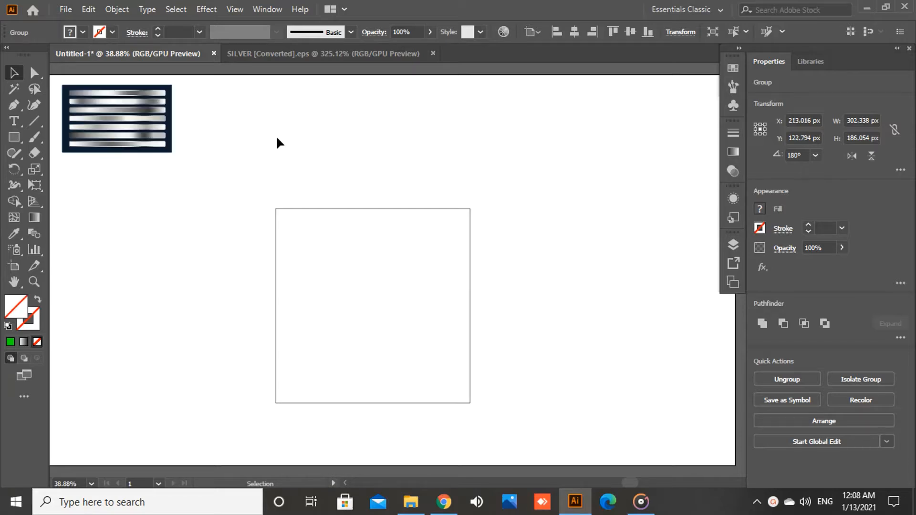
Move the square slightly to the right and split it into a grid of 3 rows and 3 columns
{"action": "left_click_drag", "start_coordinate": [340, 209], "coordinate": [362, 204]}
{"action": "left_click", "coordinate": [117, 10]}
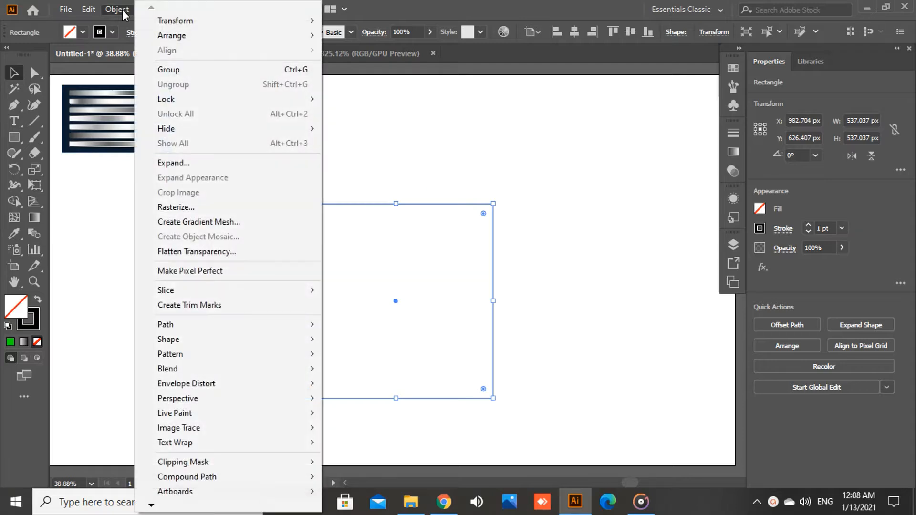
{"action": "mouse_move", "coordinate": [174, 325]}
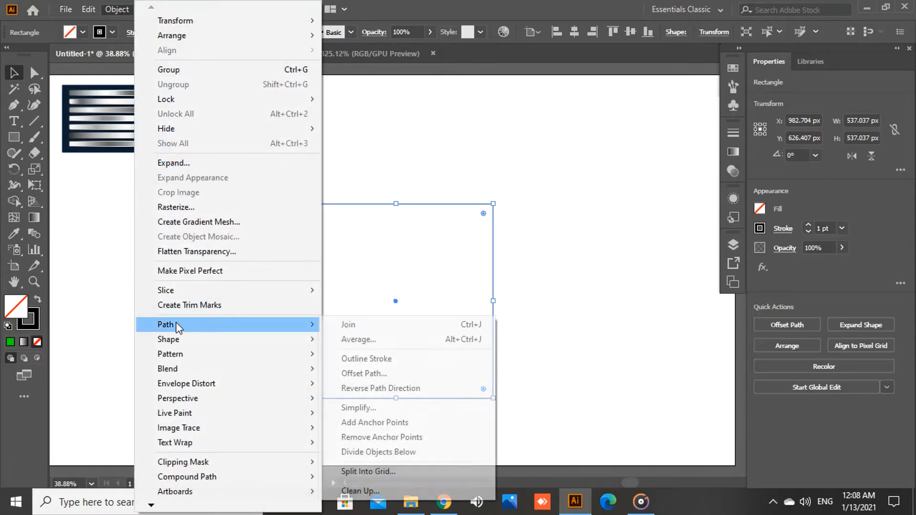
{"action": "left_click", "coordinate": [365, 471]}
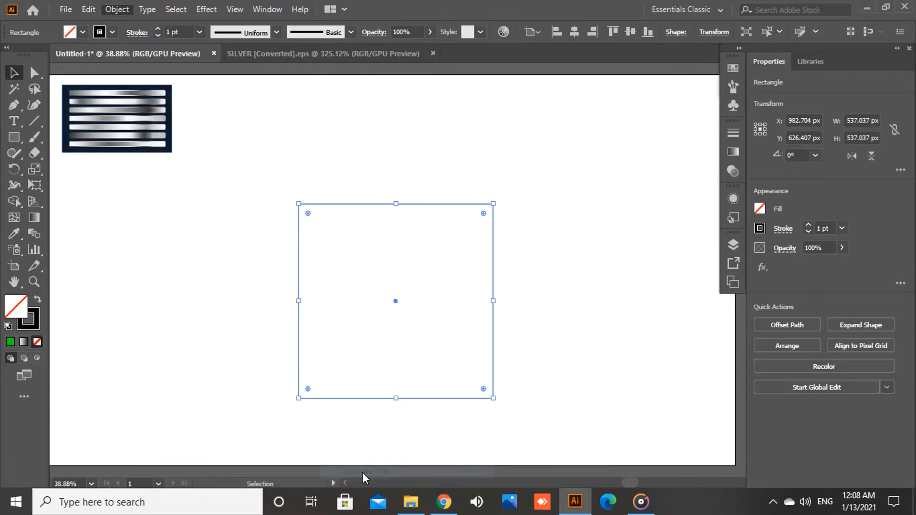
{"action": "left_click", "coordinate": [505, 394]}
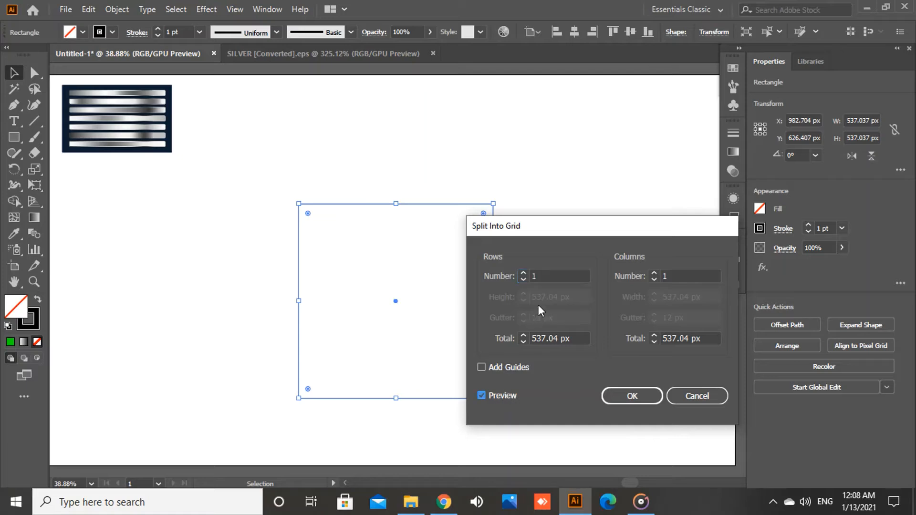
{"action": "double_click", "coordinate": [554, 275]}
{"action": "type", "text": "3"}
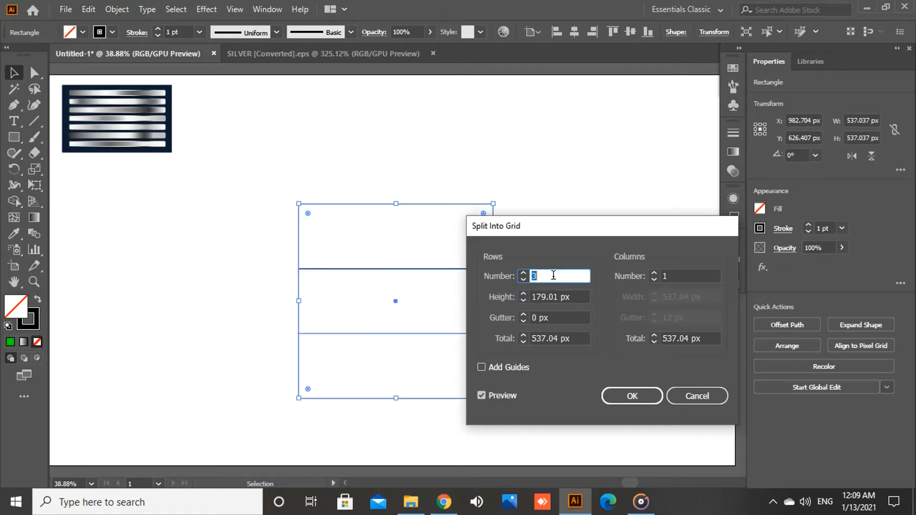
{"action": "double_click", "coordinate": [686, 276]}
{"action": "type", "text": "3"}
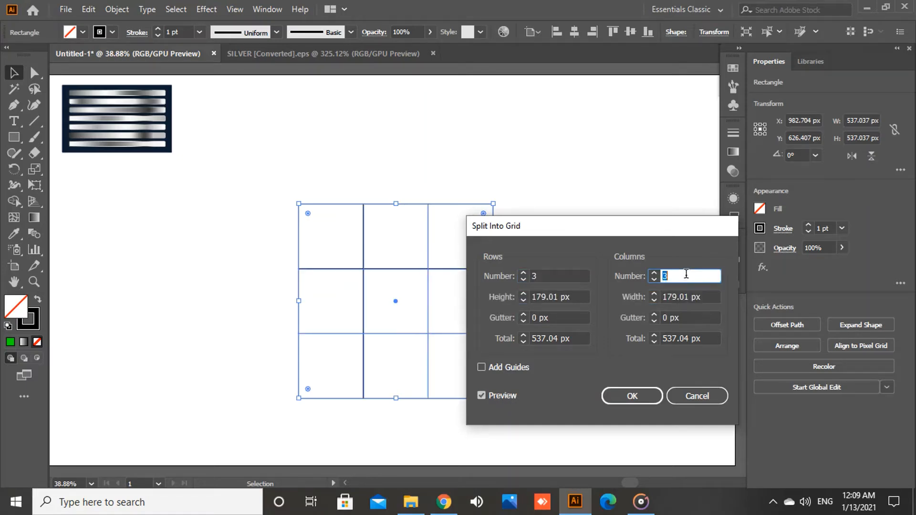
{"action": "left_click", "coordinate": [651, 396]}
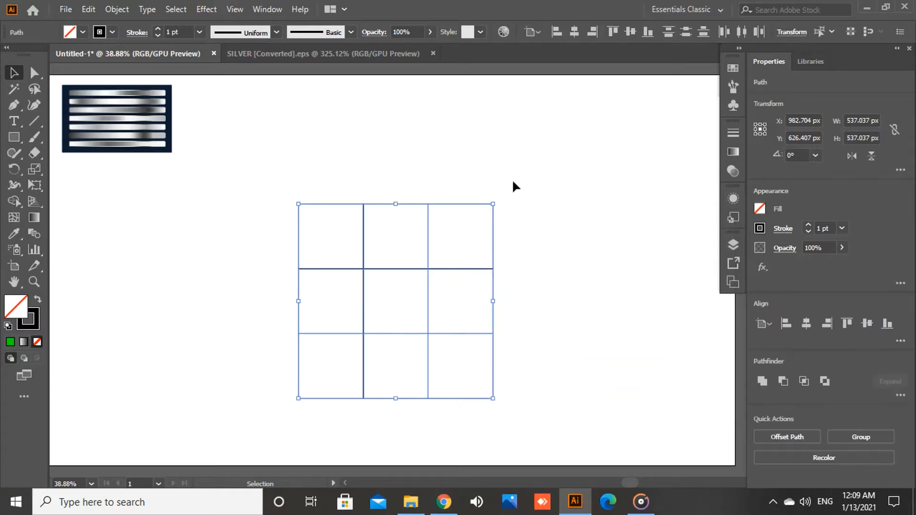
{"action": "left_click", "coordinate": [197, 213]}
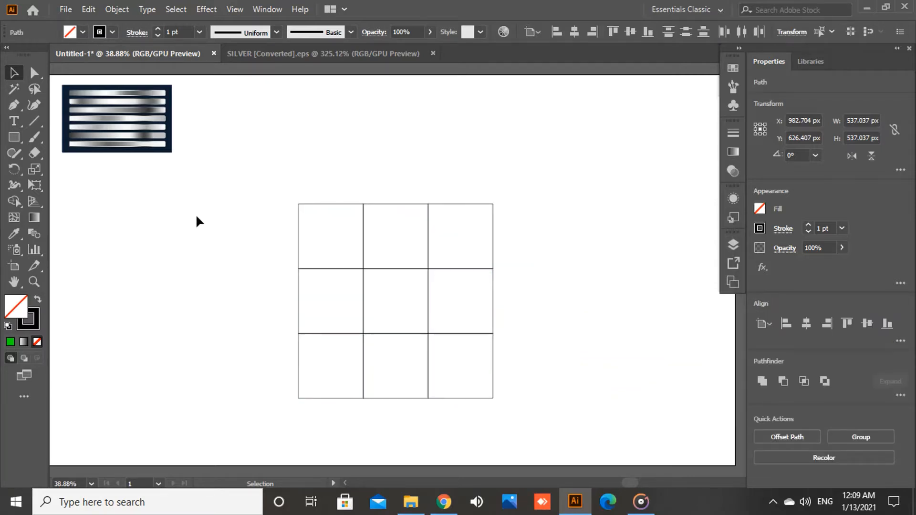
Draw a circle about 179 px in diameter from the centre of the grid's top-left cell, filling that cell
{"action": "left_click", "coordinate": [10, 137]}
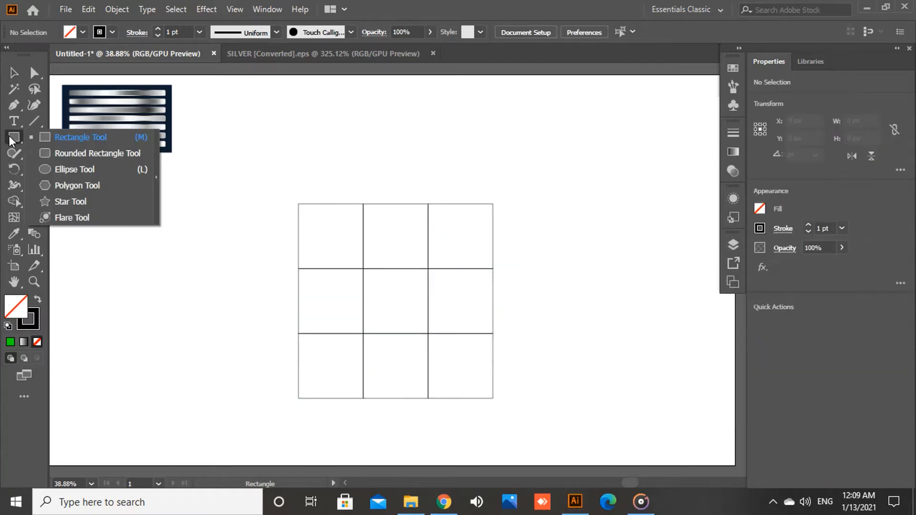
{"action": "left_click", "coordinate": [42, 169]}
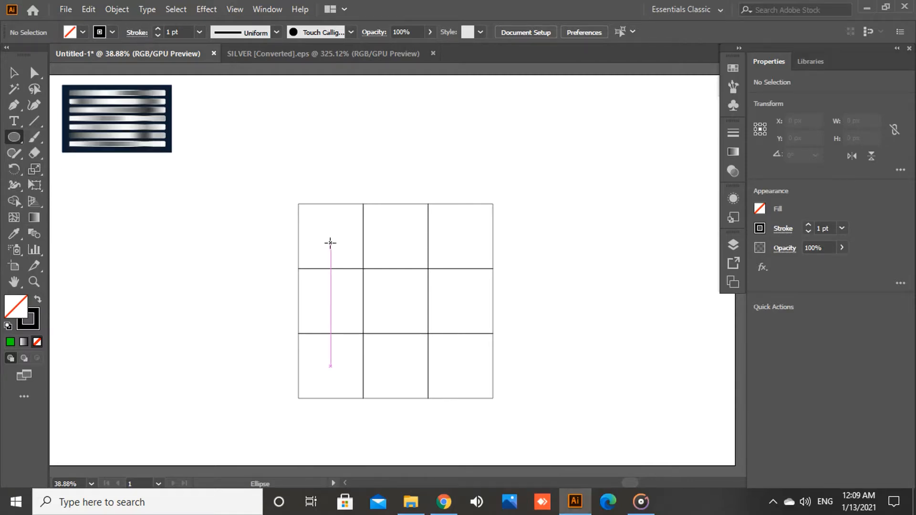
{"action": "key", "text": "alt"}
{"action": "left_click_drag", "start_coordinate": [330, 243], "coordinate": [351, 263]}
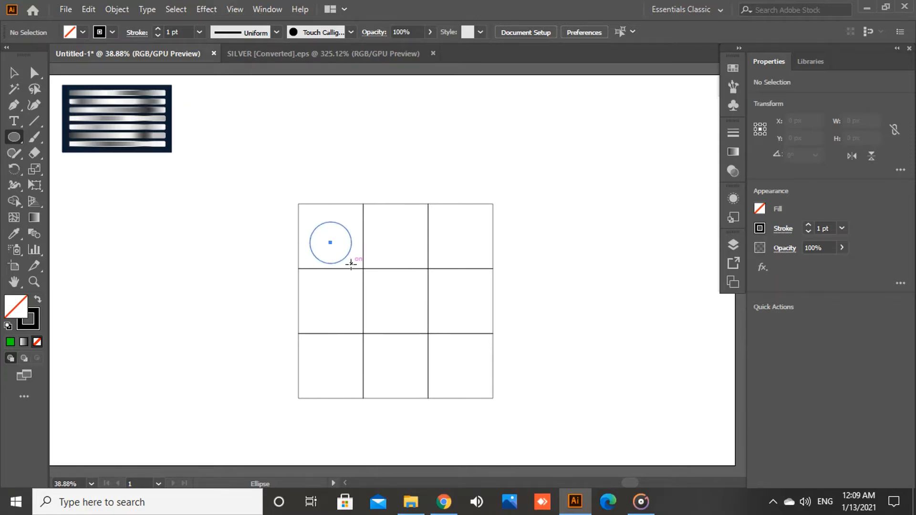
{"action": "key", "text": "ctrl+z"}
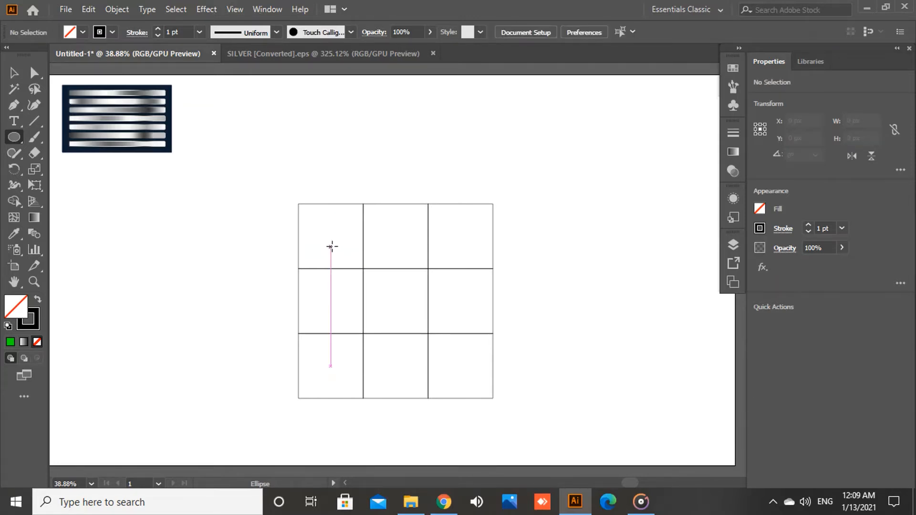
{"action": "left_click_drag", "start_coordinate": [330, 236], "coordinate": [354, 269]}
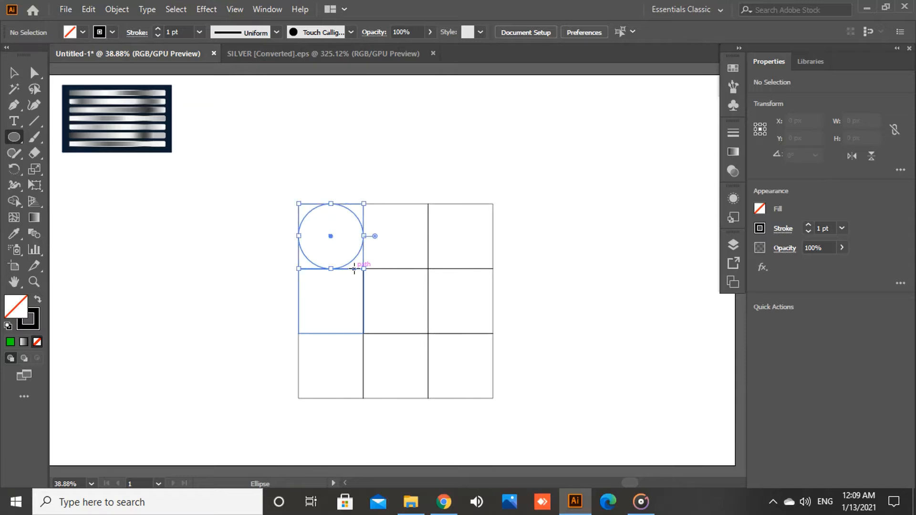
{"action": "left_click", "coordinate": [14, 73]}
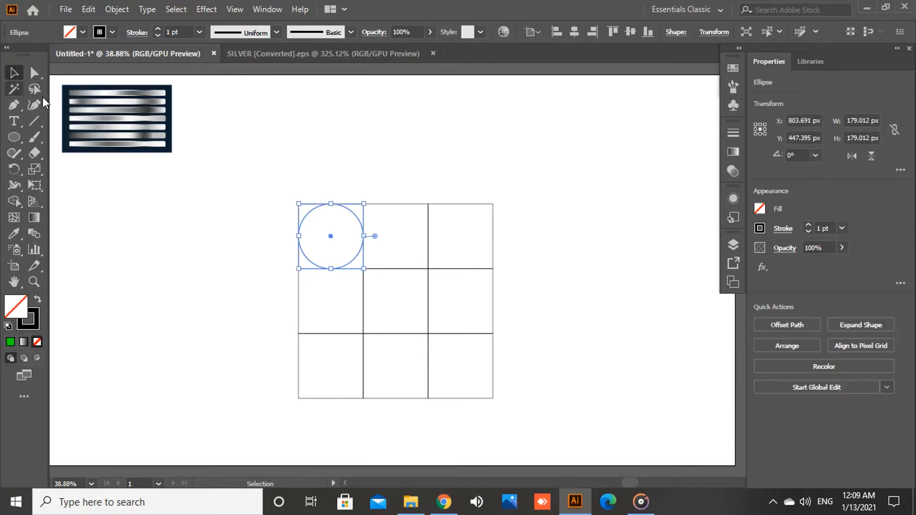
{"action": "left_click", "coordinate": [143, 268]}
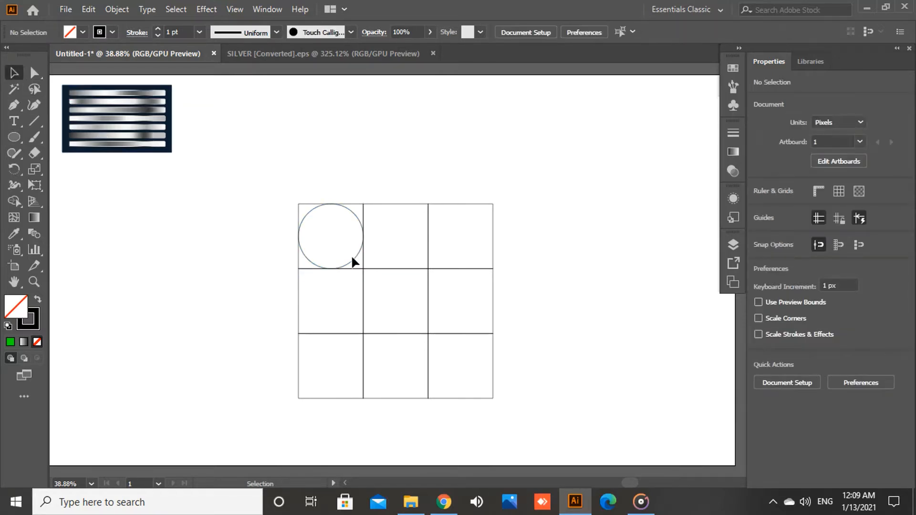
Copy the circle into the grid's middle-left, bottom-right and middle-right cells
{"action": "left_click_drag", "start_coordinate": [354, 261], "coordinate": [358, 328]}
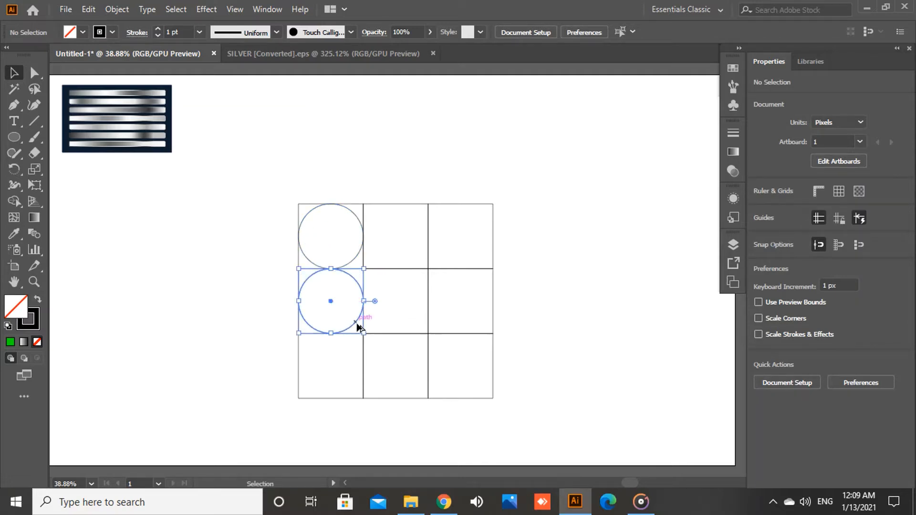
{"action": "left_click", "coordinate": [532, 263]}
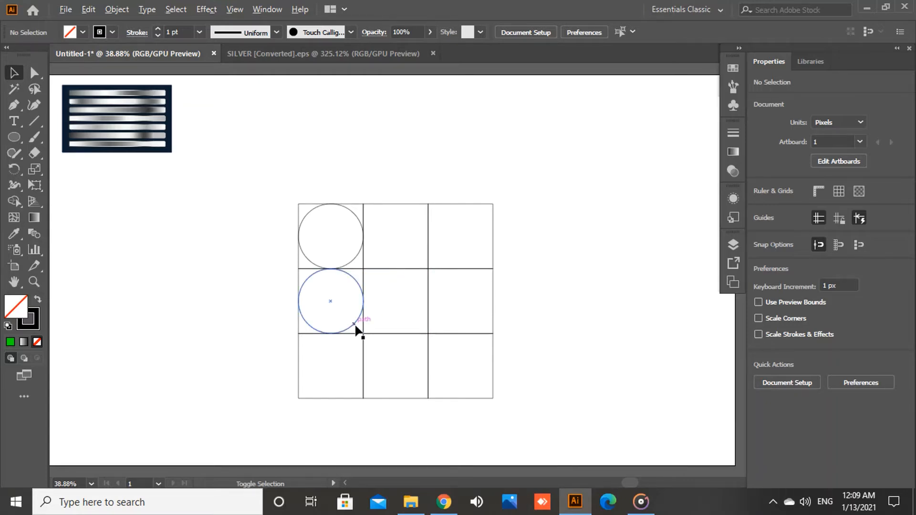
{"action": "left_click_drag", "start_coordinate": [368, 336], "coordinate": [436, 386]}
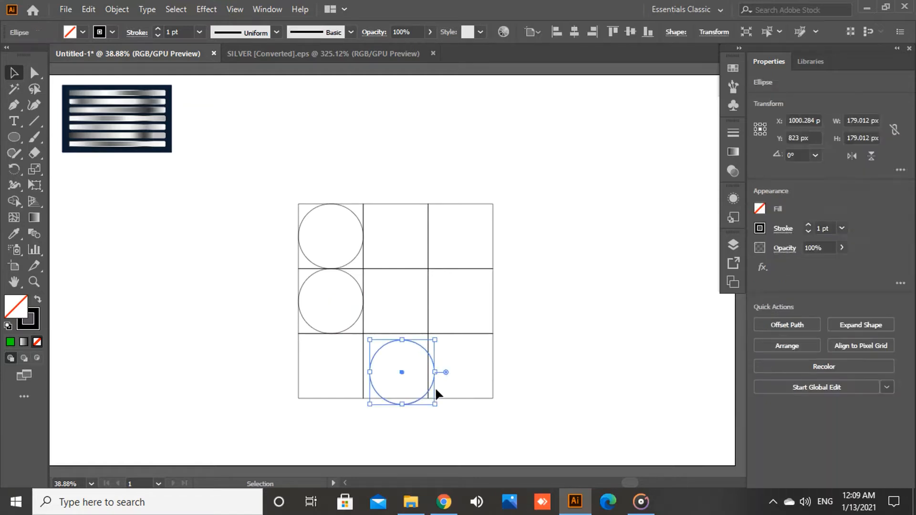
{"action": "left_click", "coordinate": [401, 442]}
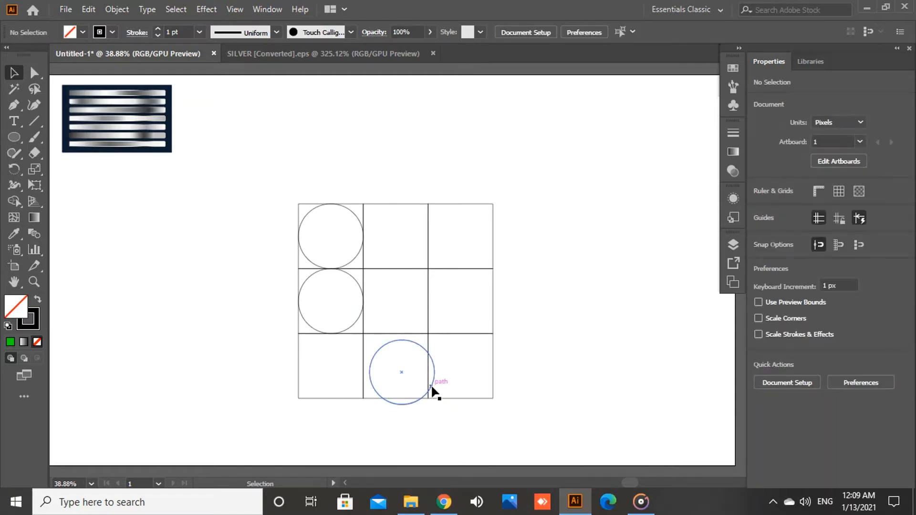
{"action": "left_click_drag", "start_coordinate": [432, 388], "coordinate": [490, 384]}
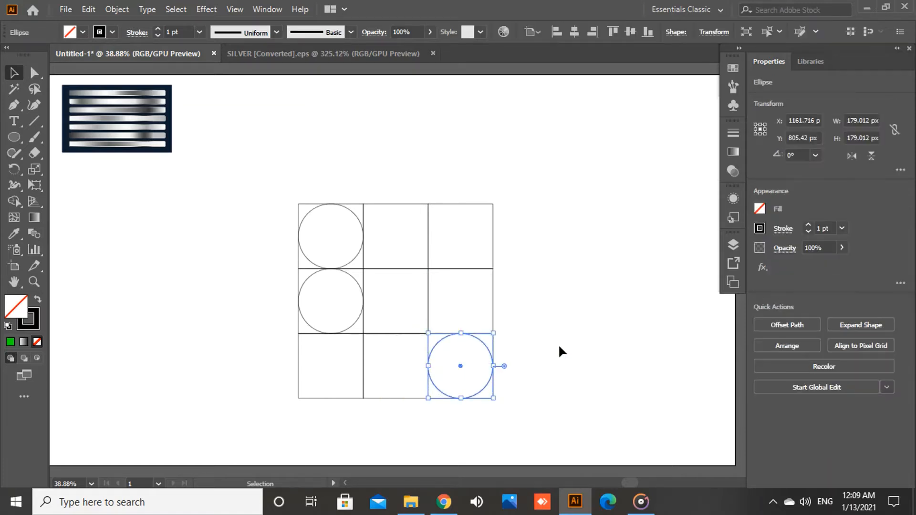
{"action": "left_click", "coordinate": [534, 354]}
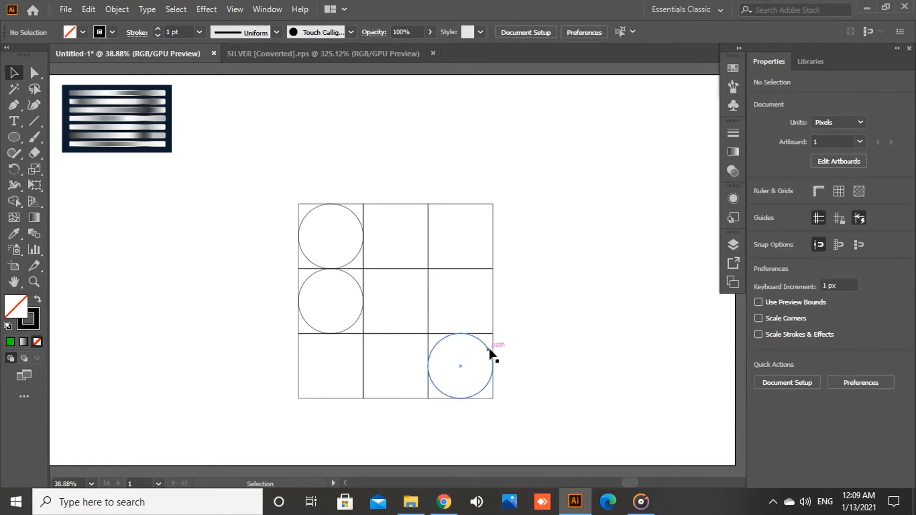
{"action": "left_click_drag", "start_coordinate": [489, 354], "coordinate": [487, 289]}
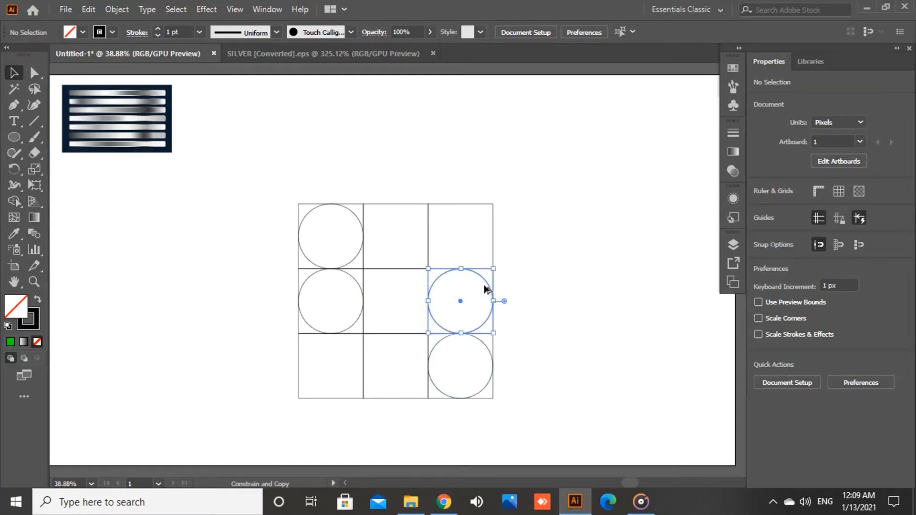
{"action": "left_click", "coordinate": [520, 276]}
{"action": "left_click_drag", "start_coordinate": [293, 190], "coordinate": [525, 430]}
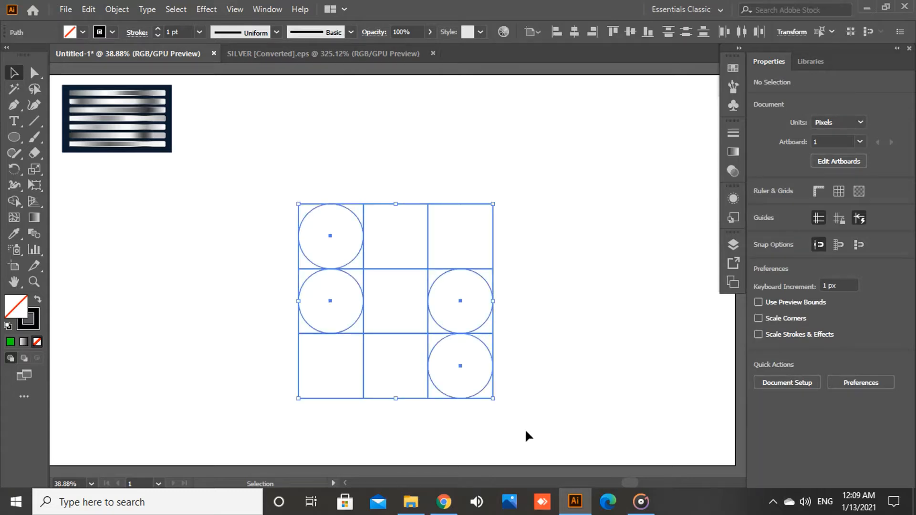
{"action": "left_click", "coordinate": [16, 201]}
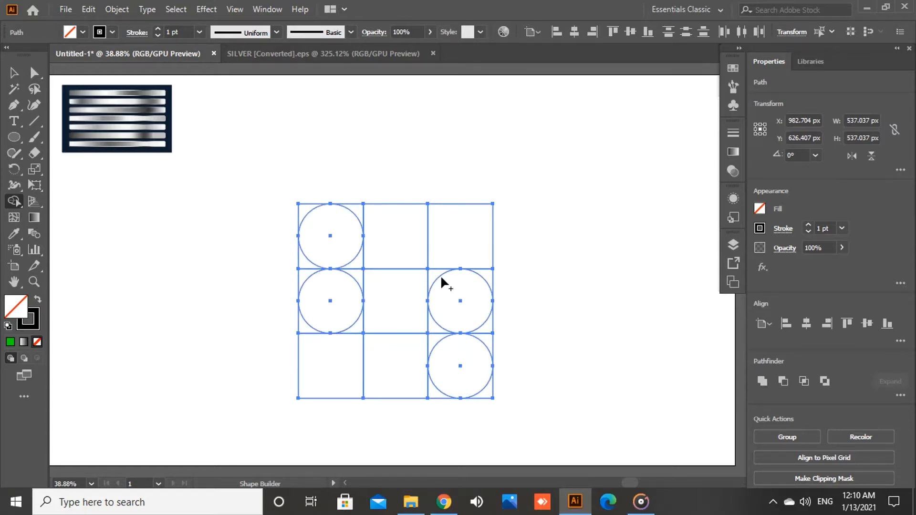
{"action": "left_click", "coordinate": [14, 74]}
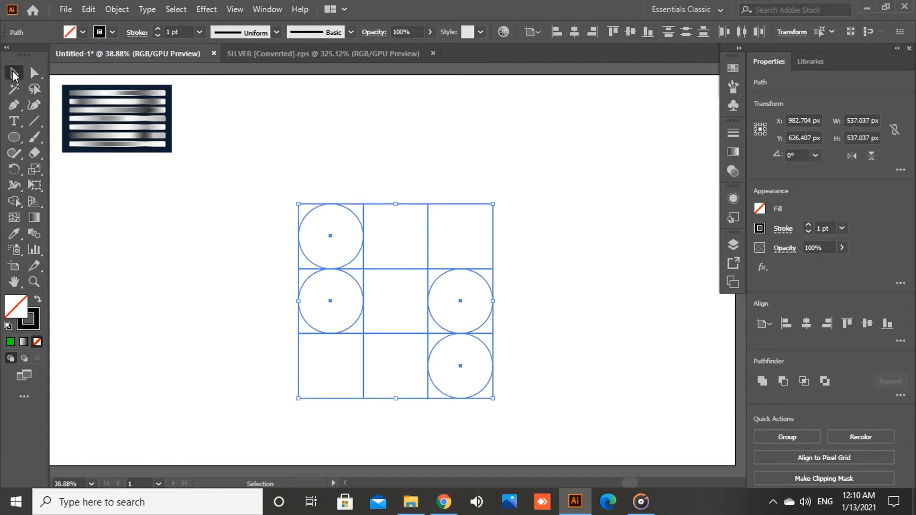
{"action": "left_click", "coordinate": [102, 231]}
Draw a circle about 358 px in diameter centred on the top-left corner of the grid's middle cell
{"action": "left_click", "coordinate": [19, 137]}
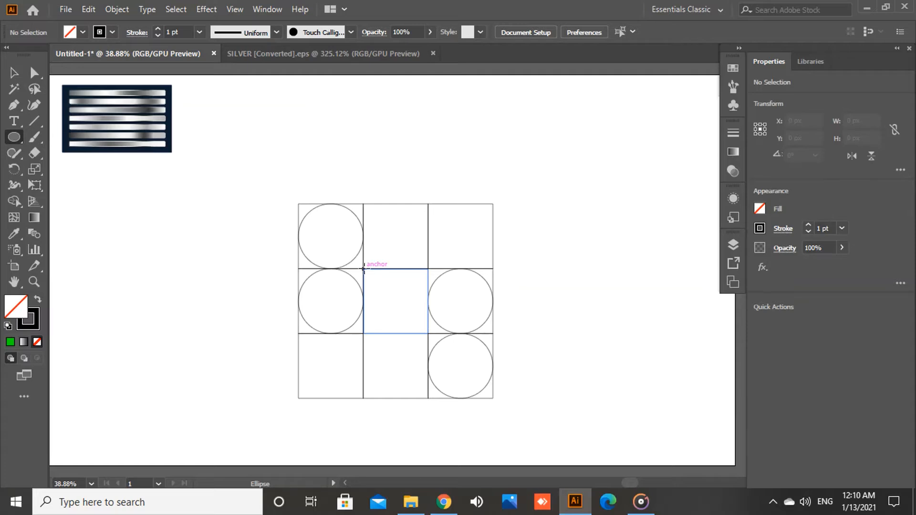
{"action": "left_click_drag", "start_coordinate": [364, 269], "coordinate": [428, 333]}
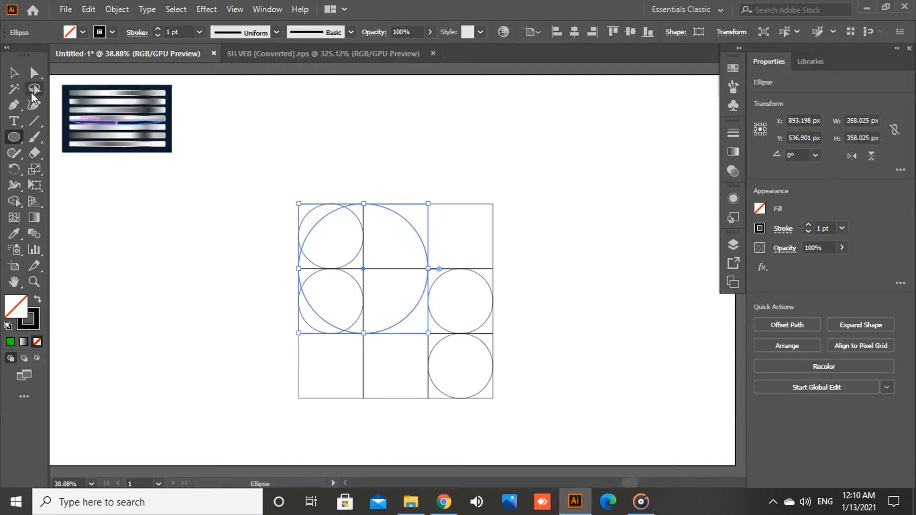
Copy the large circle onto the other three corners of the grid's middle cell
{"action": "left_click", "coordinate": [14, 74]}
{"action": "left_click", "coordinate": [96, 210]}
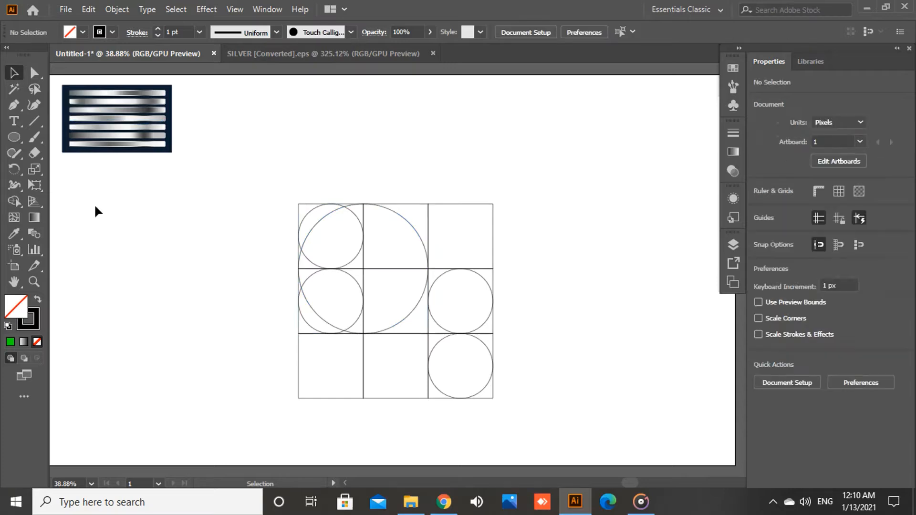
{"action": "left_click_drag", "start_coordinate": [405, 319], "coordinate": [409, 389]}
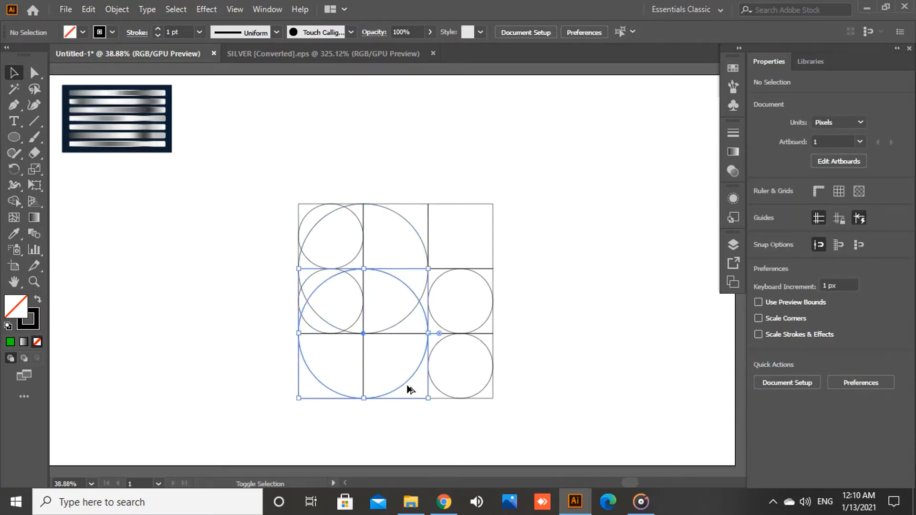
{"action": "left_click", "coordinate": [406, 388]}
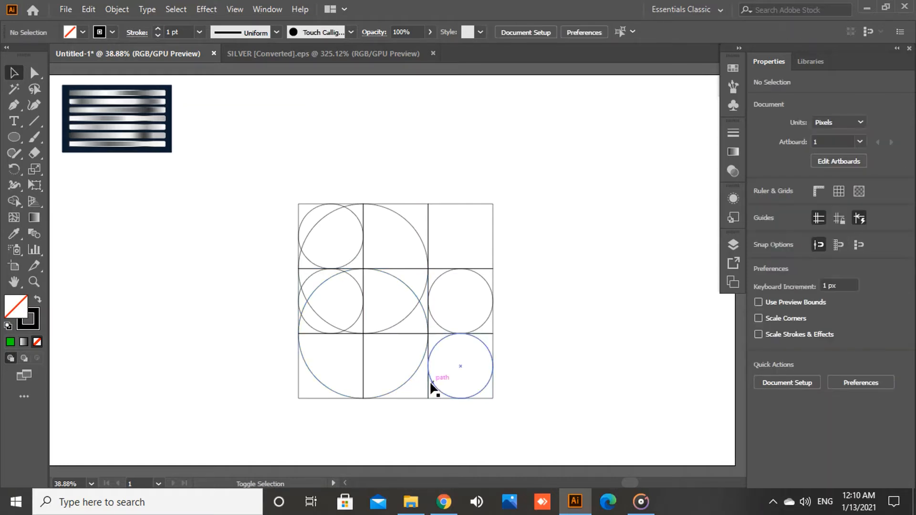
{"action": "left_click_drag", "start_coordinate": [408, 380], "coordinate": [477, 388]}
{"action": "left_click", "coordinate": [559, 301]}
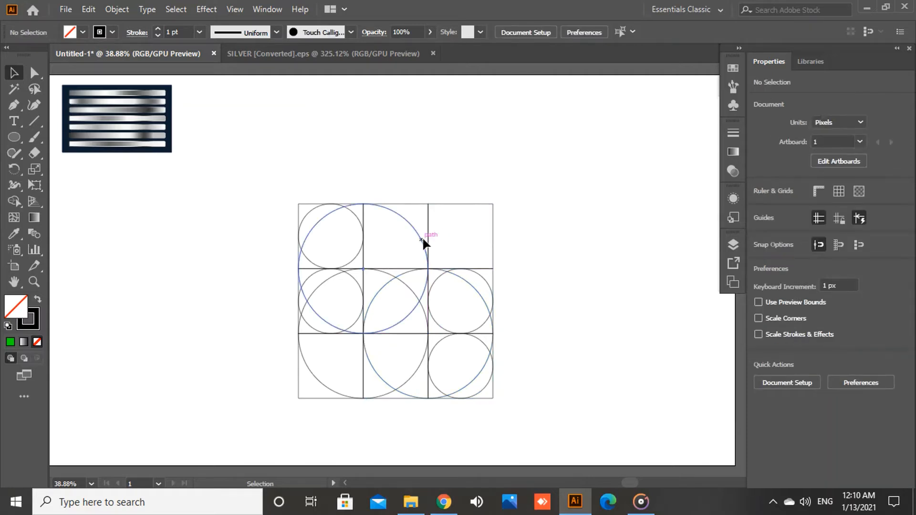
{"action": "left_click_drag", "start_coordinate": [423, 244], "coordinate": [453, 235]}
{"action": "left_click", "coordinate": [541, 221]}
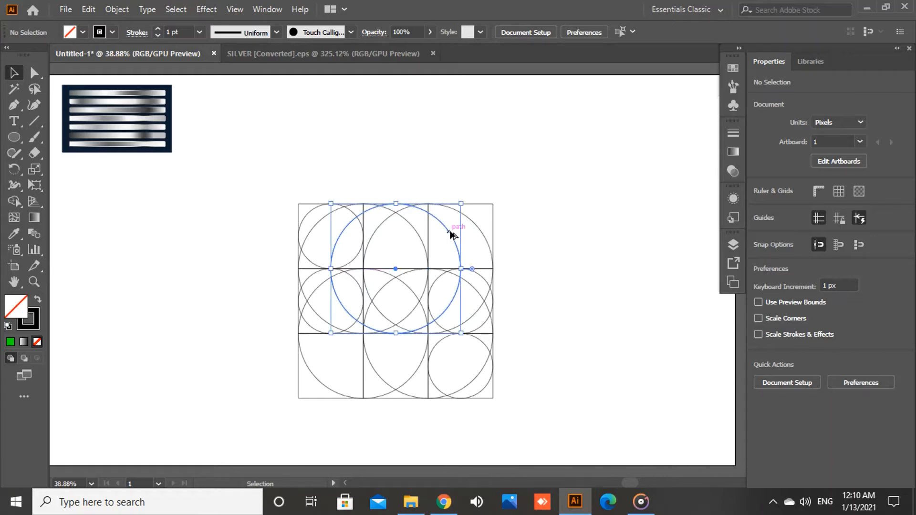
{"action": "left_click", "coordinate": [505, 152]}
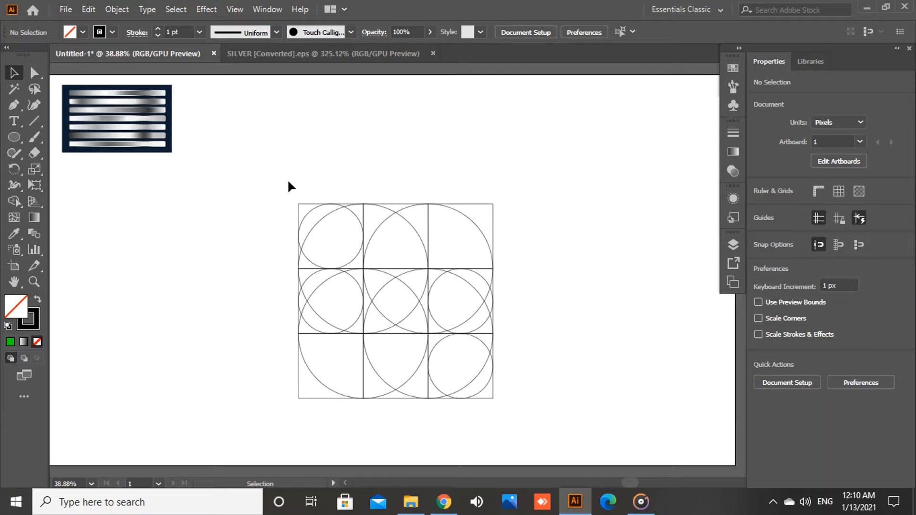
Select the whole construction and merge its regions with Shape Builder into two outer S-shaped bands, one upper-left and one lower-right
{"action": "left_click_drag", "start_coordinate": [284, 185], "coordinate": [519, 421]}
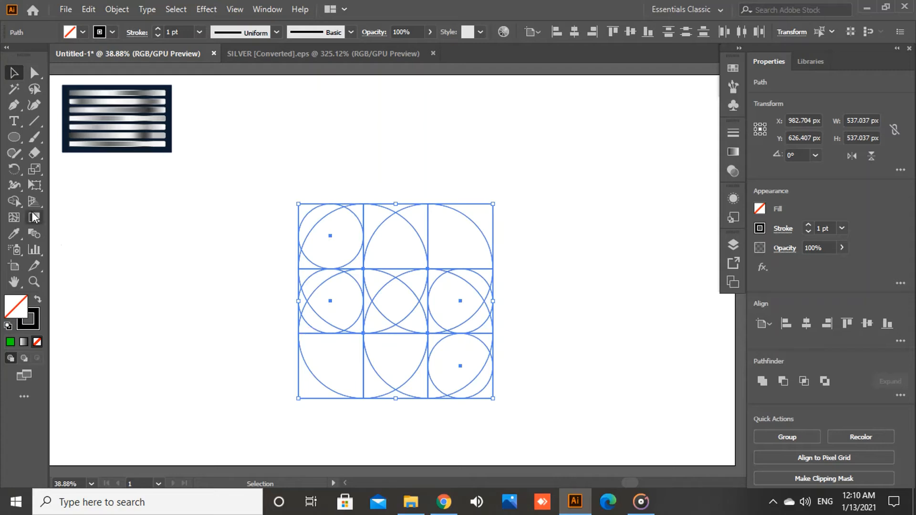
{"action": "left_click", "coordinate": [14, 201]}
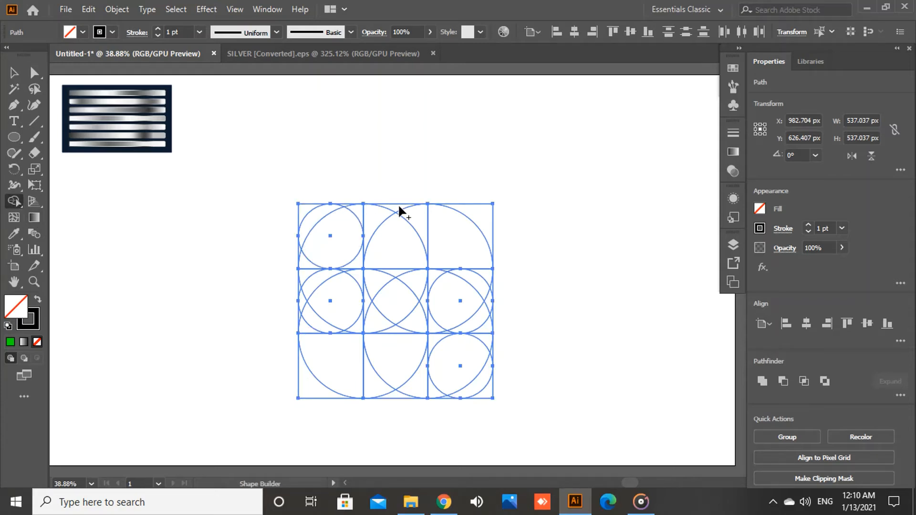
{"action": "left_click", "coordinate": [372, 231]}
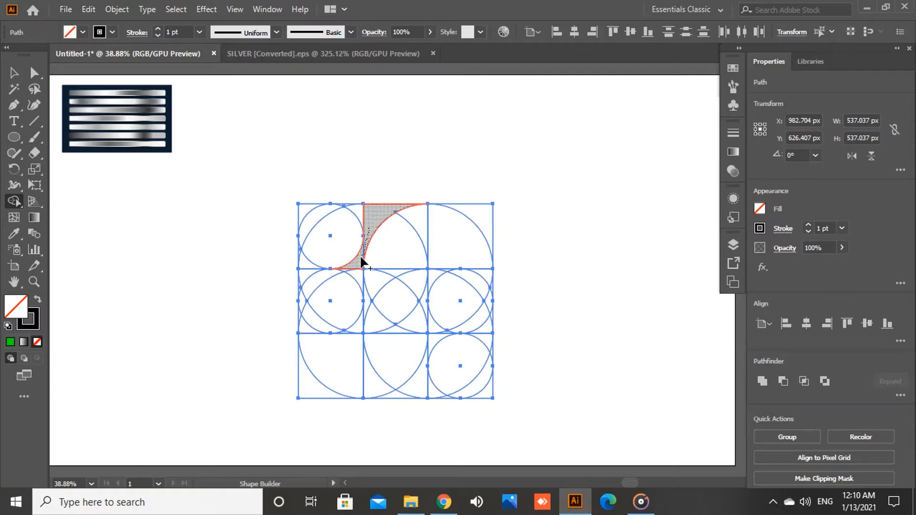
{"action": "mouse_move", "coordinate": [356, 280]}
{"action": "left_mouse_down"}
{"action": "mouse_move", "coordinate": [334, 321]}
{"action": "mouse_move", "coordinate": [305, 329]}
{"action": "left_mouse_up"}
{"action": "mouse_move", "coordinate": [346, 286]}
{"action": "left_mouse_down"}
{"action": "mouse_move", "coordinate": [327, 276]}
{"action": "mouse_move", "coordinate": [305, 286]}
{"action": "mouse_move", "coordinate": [300, 321]}
{"action": "left_mouse_up"}
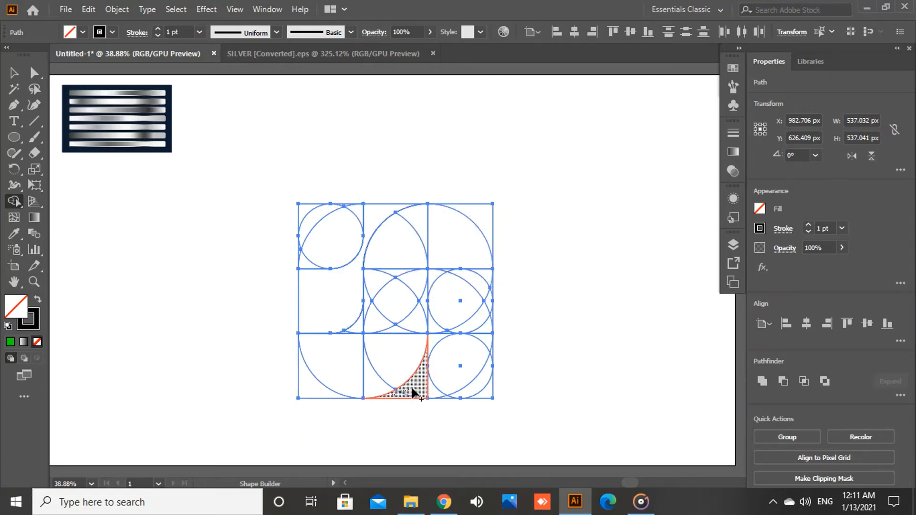
{"action": "mouse_move", "coordinate": [427, 357]}
{"action": "left_mouse_down"}
{"action": "mouse_move", "coordinate": [439, 319]}
{"action": "mouse_move", "coordinate": [482, 278]}
{"action": "mouse_move", "coordinate": [488, 322]}
{"action": "left_mouse_up"}
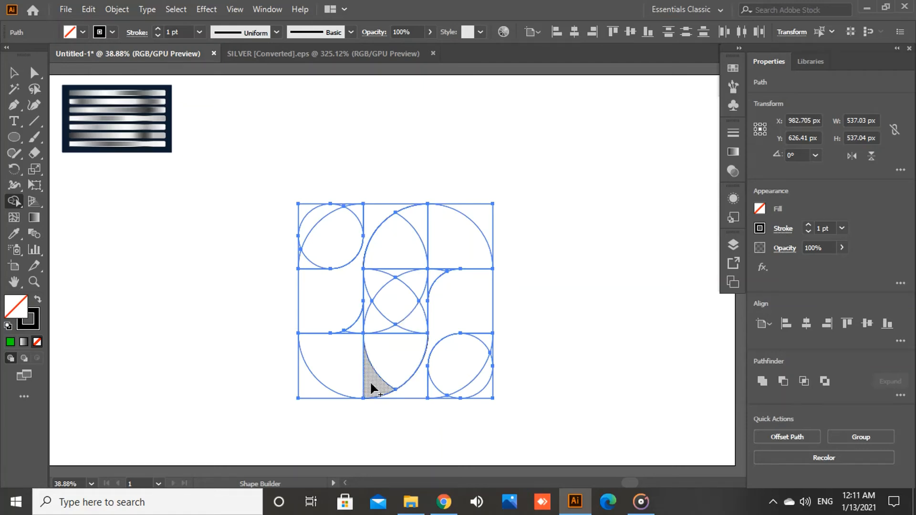
Merge the inner regions with Shape Builder into two curved leaf shapes, each including its narrow tail beside the outer band
{"action": "mouse_move", "coordinate": [372, 389]}
{"action": "left_mouse_down"}
{"action": "mouse_move", "coordinate": [388, 338]}
{"action": "mouse_move", "coordinate": [382, 321]}
{"action": "mouse_move", "coordinate": [445, 272]}
{"action": "mouse_move", "coordinate": [421, 297]}
{"action": "mouse_move", "coordinate": [411, 339]}
{"action": "left_mouse_up"}
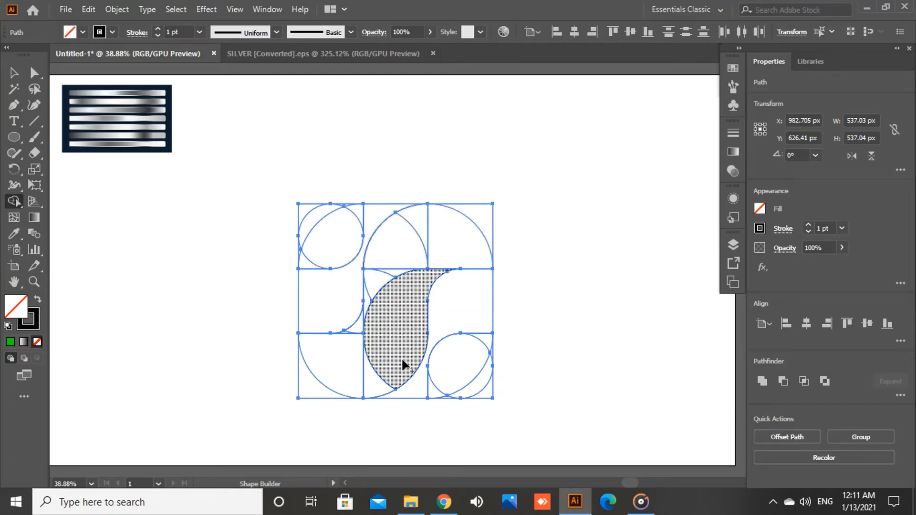
{"action": "left_click", "coordinate": [420, 228]}
{"action": "left_click_drag", "start_coordinate": [398, 234], "coordinate": [368, 292]}
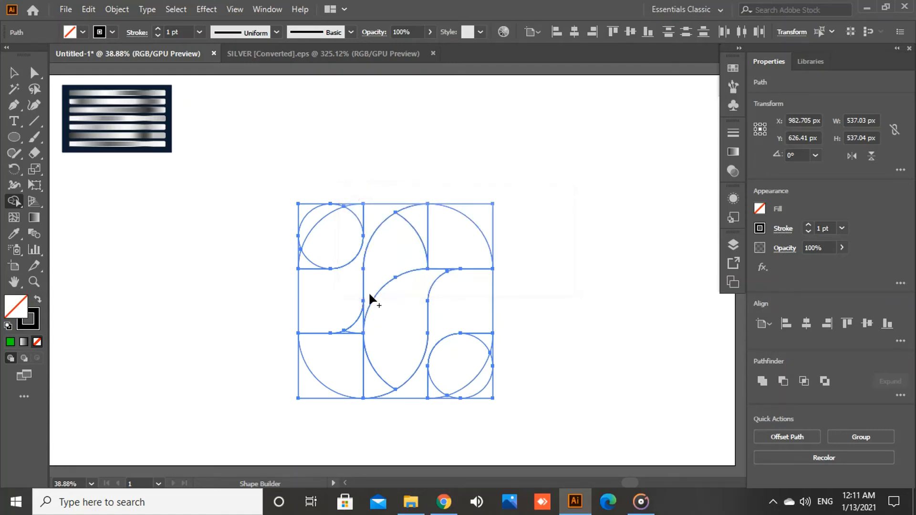
{"action": "left_click_drag", "start_coordinate": [357, 323], "coordinate": [366, 309]}
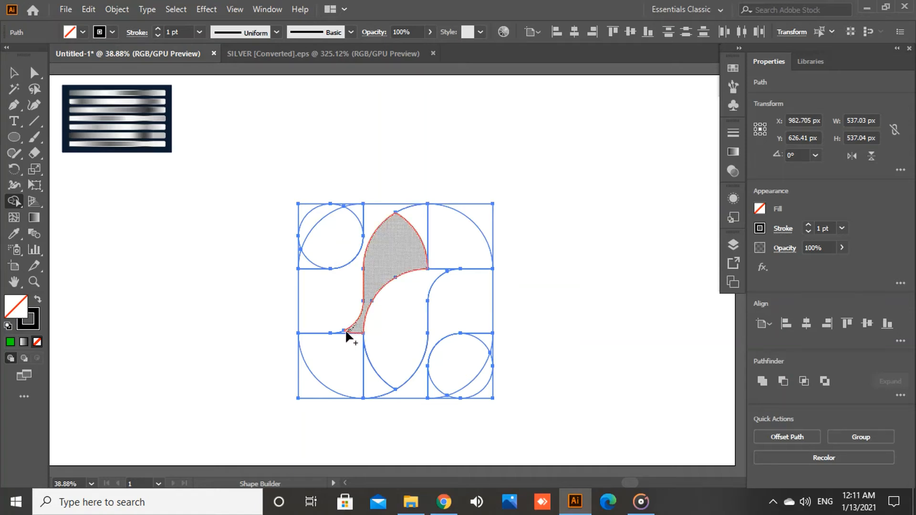
{"action": "left_click", "coordinate": [344, 331]}
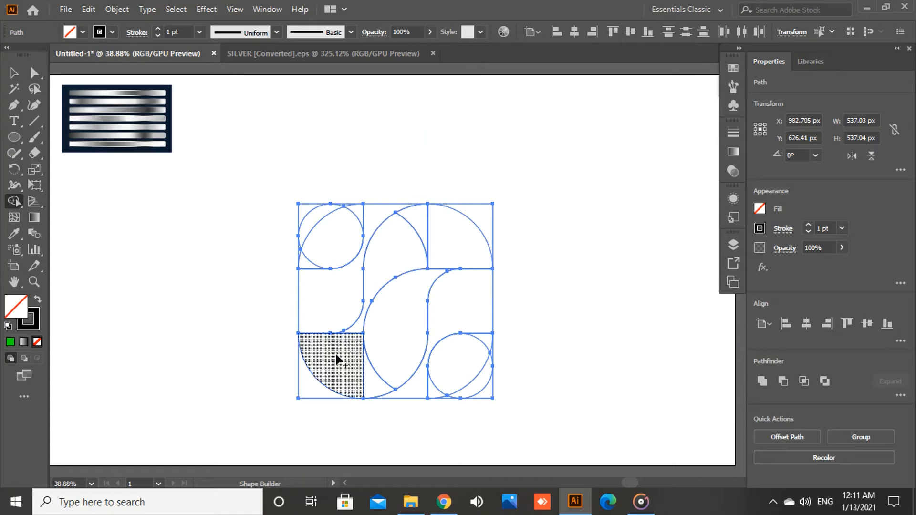
Delete the regions in the grid's four corner cells that lie outside the cross shape with Shape Builder
{"action": "left_click_drag", "start_coordinate": [310, 388], "coordinate": [333, 384]}
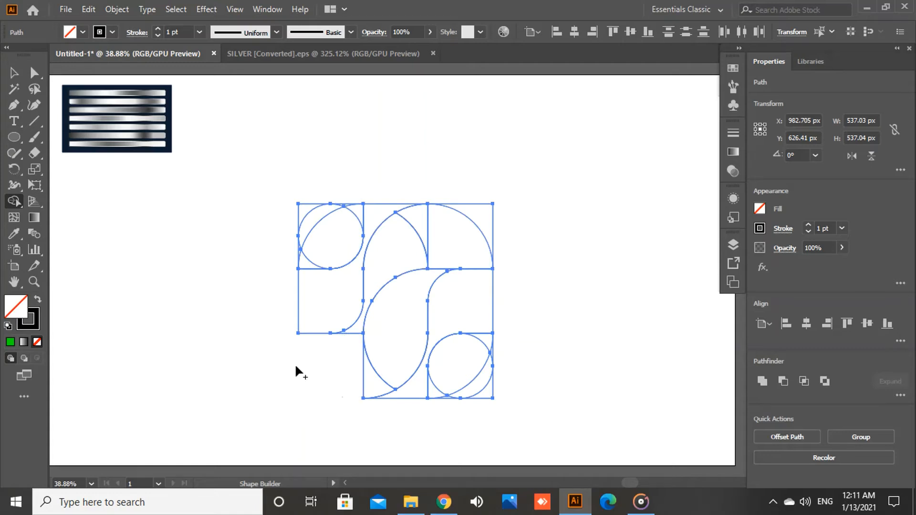
{"action": "mouse_move", "coordinate": [278, 260]}
{"action": "left_mouse_down"}
{"action": "mouse_move", "coordinate": [332, 233]}
{"action": "mouse_move", "coordinate": [323, 251]}
{"action": "mouse_move", "coordinate": [290, 263]}
{"action": "mouse_move", "coordinate": [323, 200]}
{"action": "mouse_move", "coordinate": [354, 214]}
{"action": "left_mouse_up"}
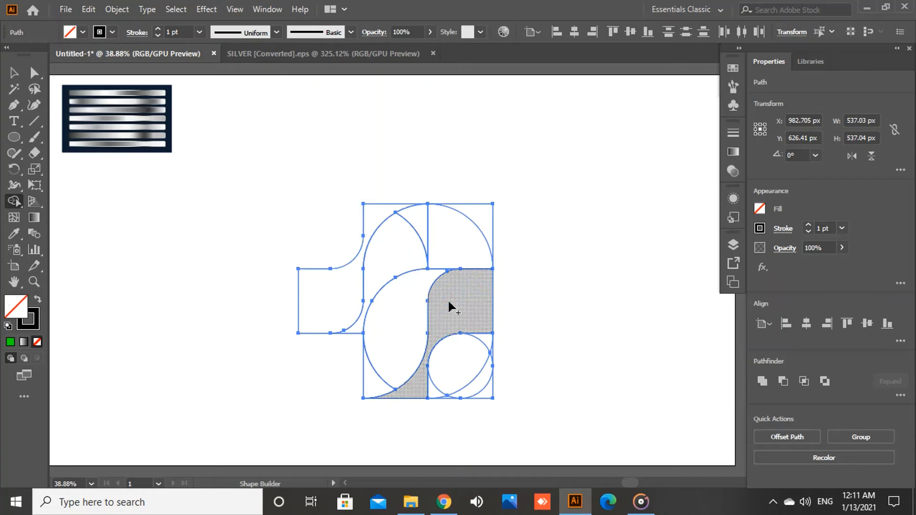
{"action": "mouse_move", "coordinate": [471, 354]}
{"action": "left_mouse_down"}
{"action": "mouse_move", "coordinate": [436, 390]}
{"action": "mouse_move", "coordinate": [460, 398]}
{"action": "mouse_move", "coordinate": [451, 401]}
{"action": "mouse_move", "coordinate": [452, 392]}
{"action": "mouse_move", "coordinate": [486, 400]}
{"action": "mouse_move", "coordinate": [496, 382]}
{"action": "mouse_move", "coordinate": [484, 342]}
{"action": "mouse_move", "coordinate": [498, 339]}
{"action": "mouse_move", "coordinate": [445, 402]}
{"action": "left_mouse_up"}
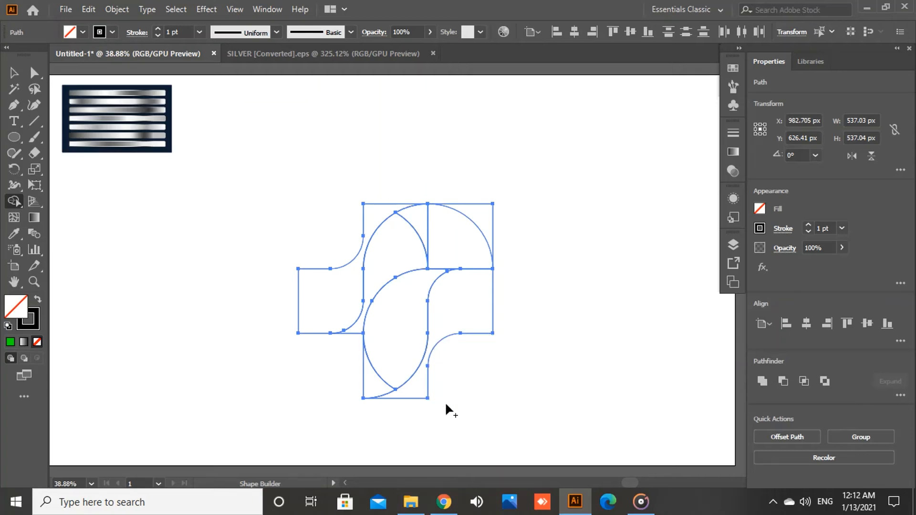
{"action": "left_click_drag", "start_coordinate": [465, 253], "coordinate": [501, 179]}
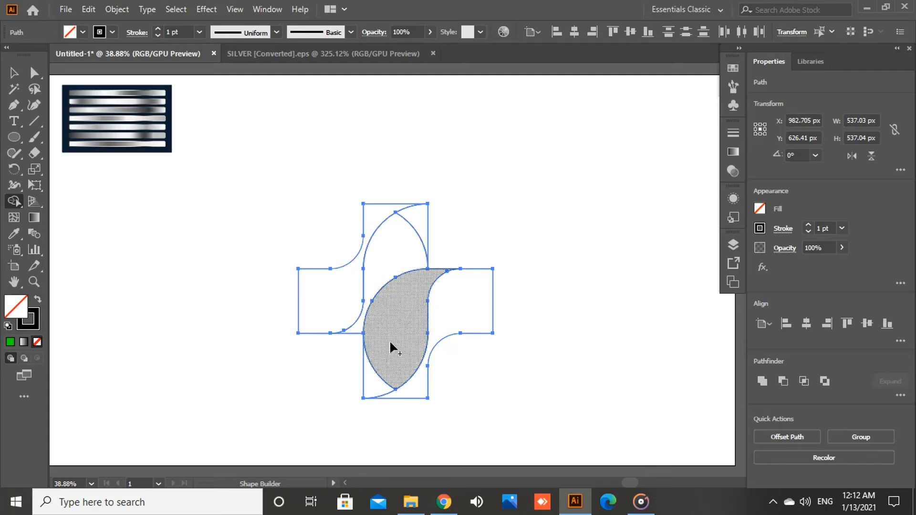
{"action": "left_click", "coordinate": [462, 306]}
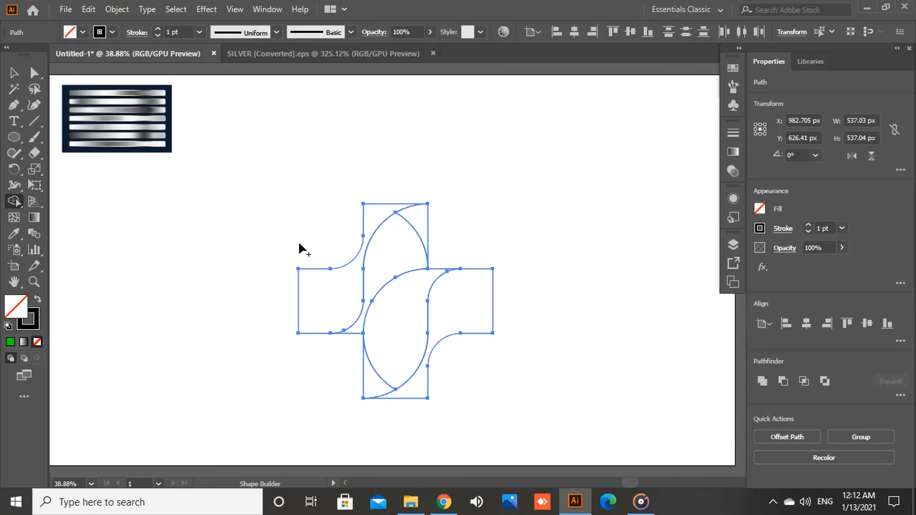
Swap fill and stroke on the selected pieces to give the cross a solid black fill and no stroke
{"action": "left_click", "coordinate": [40, 299]}
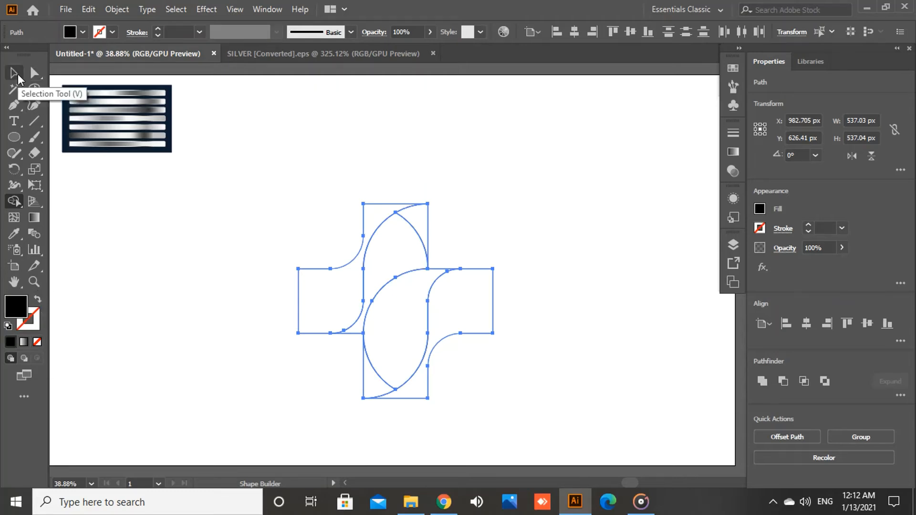
{"action": "left_click", "coordinate": [14, 73]}
{"action": "left_click", "coordinate": [38, 301]}
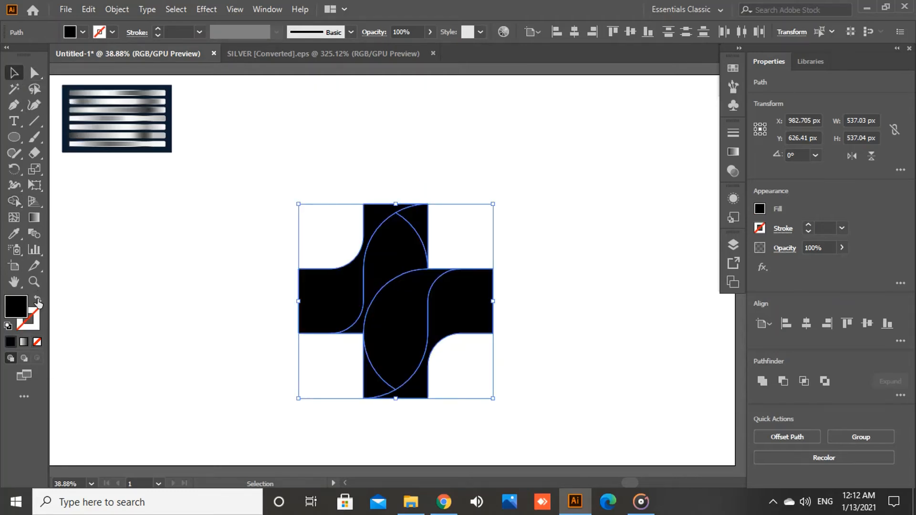
{"action": "left_click", "coordinate": [208, 256]}
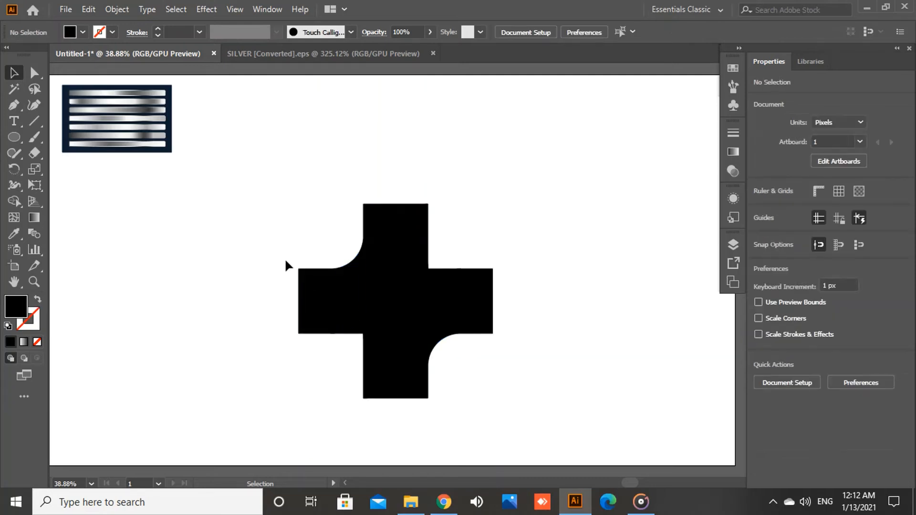
Apply a linear gradient to the cross's upper-left band and set its starting colour stop to green
{"action": "left_click", "coordinate": [314, 284]}
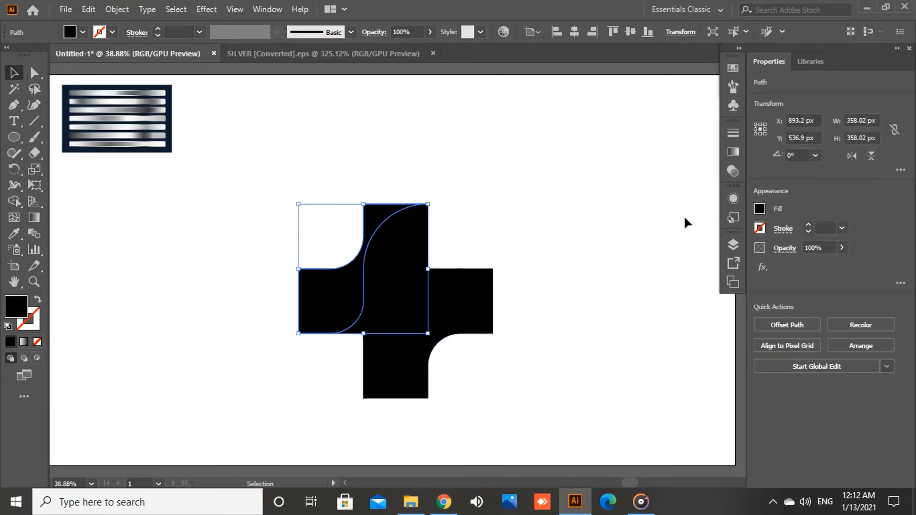
{"action": "left_click", "coordinate": [733, 153]}
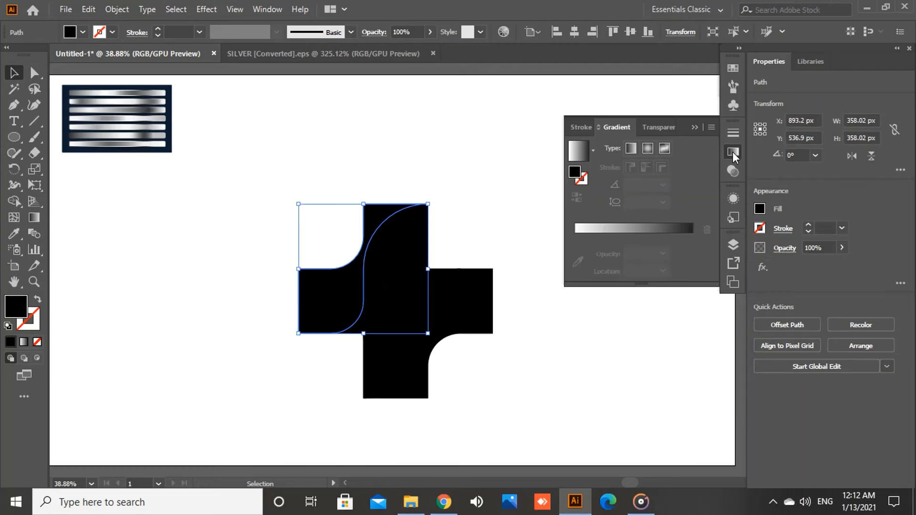
{"action": "left_click", "coordinate": [579, 152]}
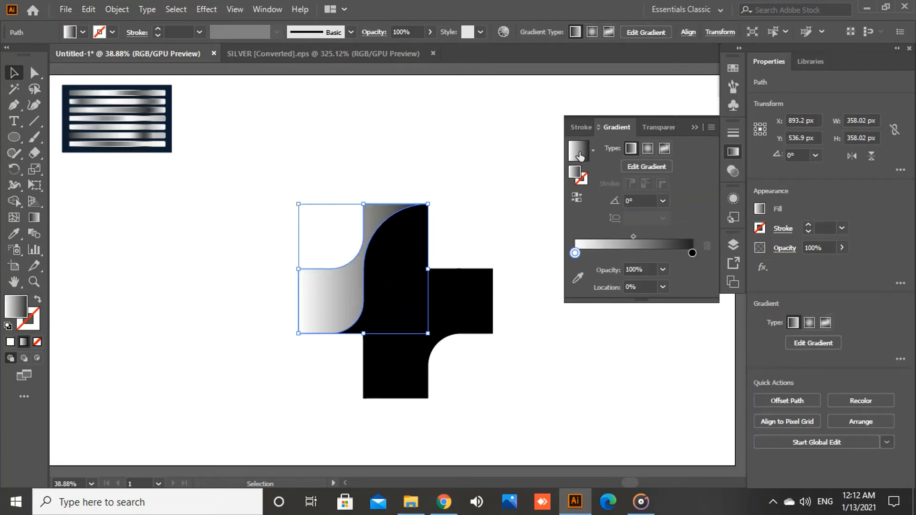
{"action": "double_click", "coordinate": [575, 253]}
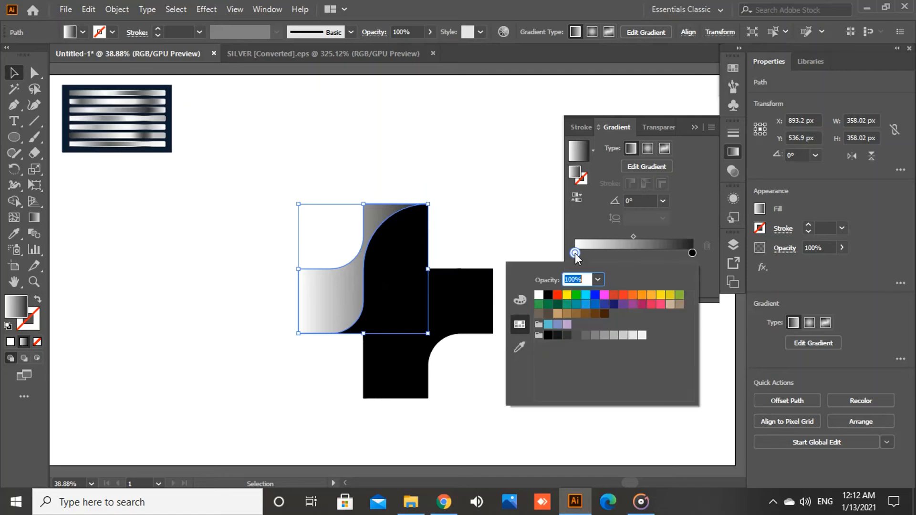
{"action": "left_click", "coordinate": [577, 295]}
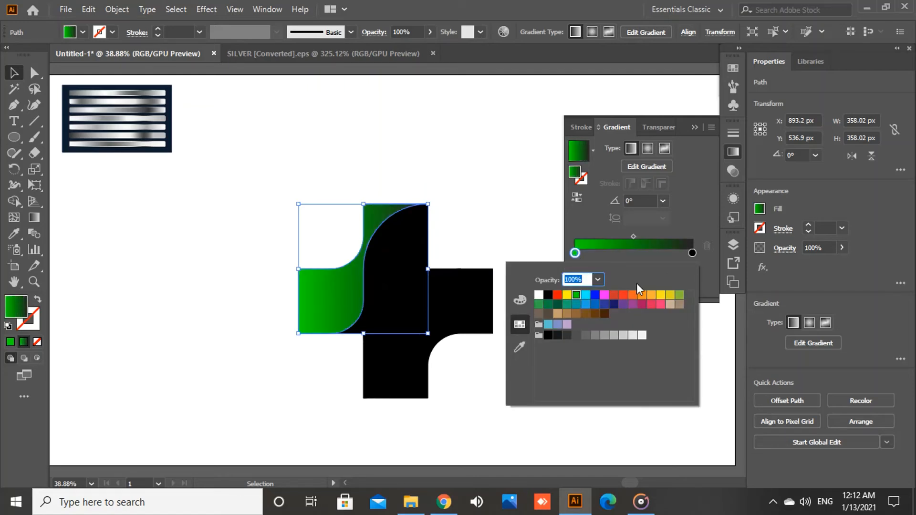
{"action": "left_click", "coordinate": [694, 127]}
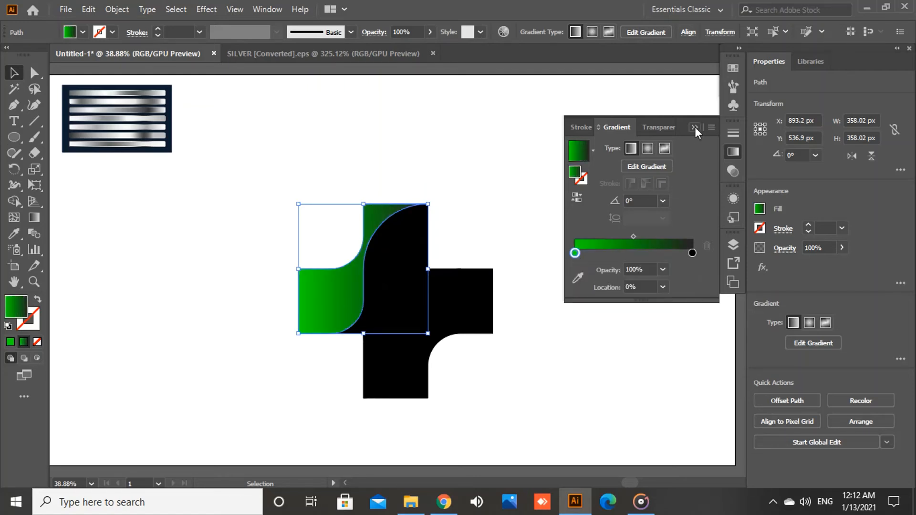
{"action": "left_click", "coordinate": [694, 127]}
{"action": "left_click", "coordinate": [569, 172]}
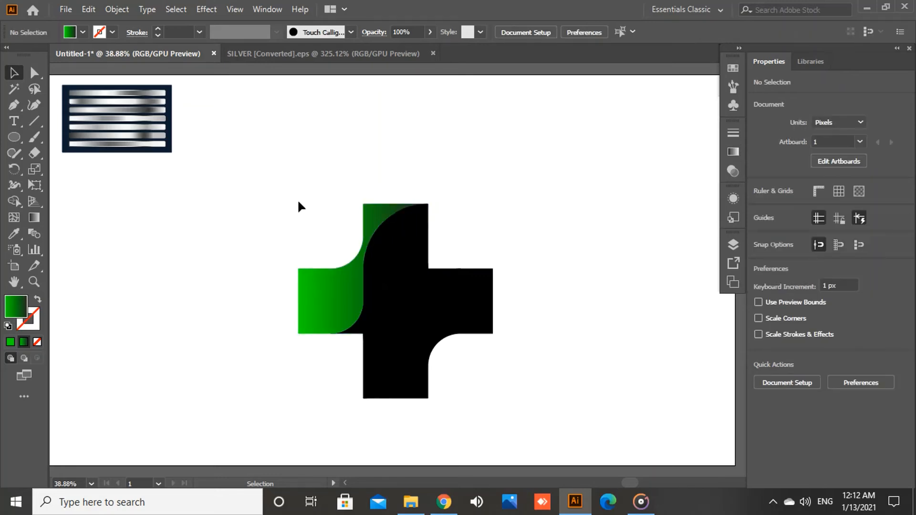
Select all pieces of the cross and copy the upper-left band's green gradient onto them with the Eyedropper
{"action": "left_click_drag", "start_coordinate": [296, 200], "coordinate": [498, 395]}
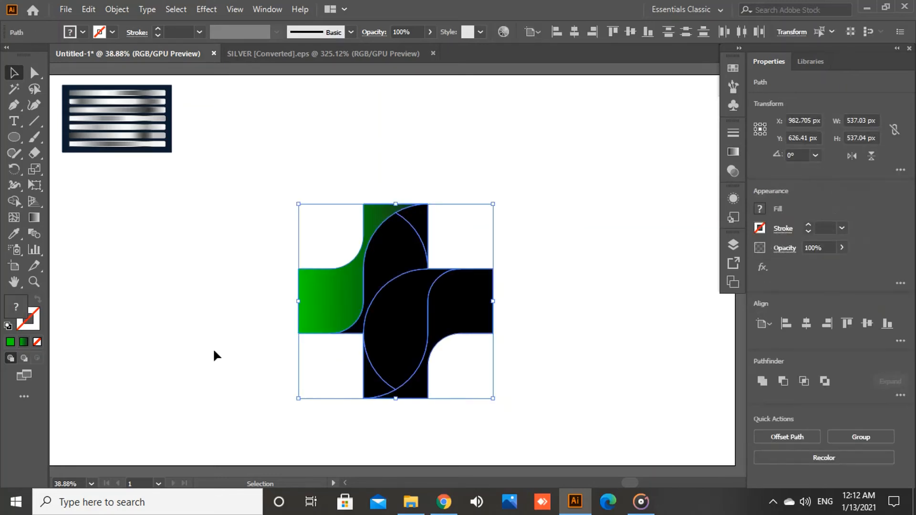
{"action": "left_click", "coordinate": [15, 234]}
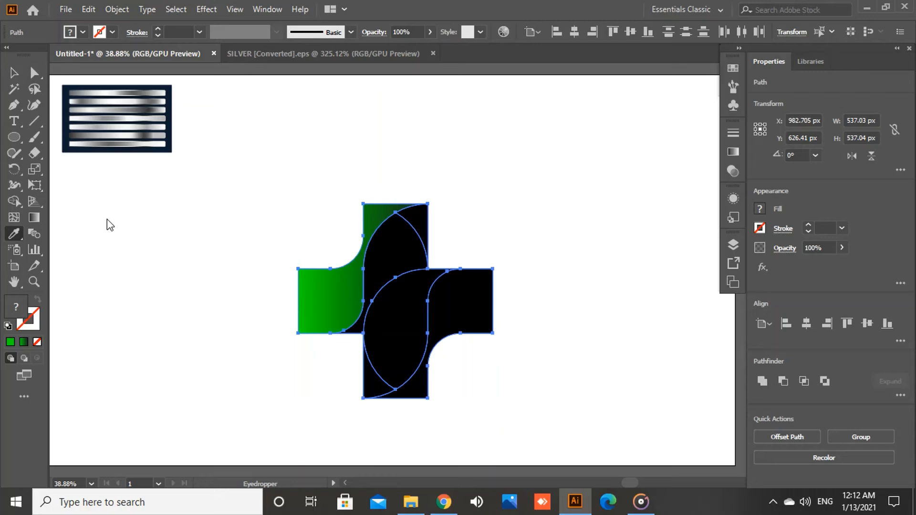
{"action": "left_click", "coordinate": [344, 290]}
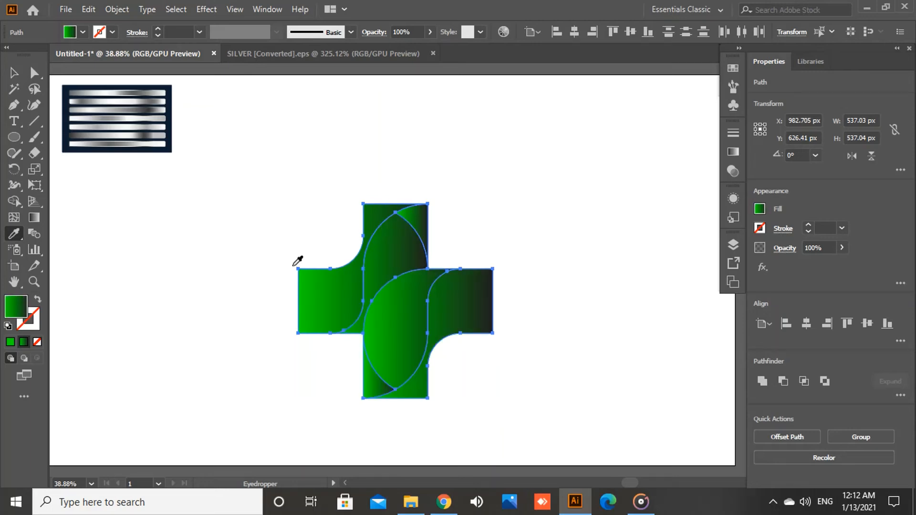
{"action": "left_click", "coordinate": [14, 73]}
{"action": "left_click", "coordinate": [157, 271]}
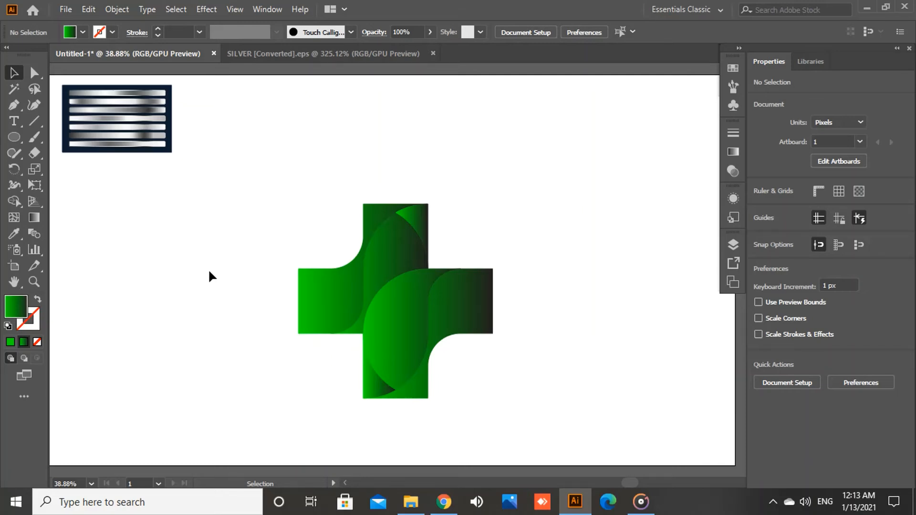
Sample the silver gradient bars with the Eyedropper for the cross's upper-left band, ending with the topmost bar's gradient as its fill
{"action": "left_click", "coordinate": [314, 293]}
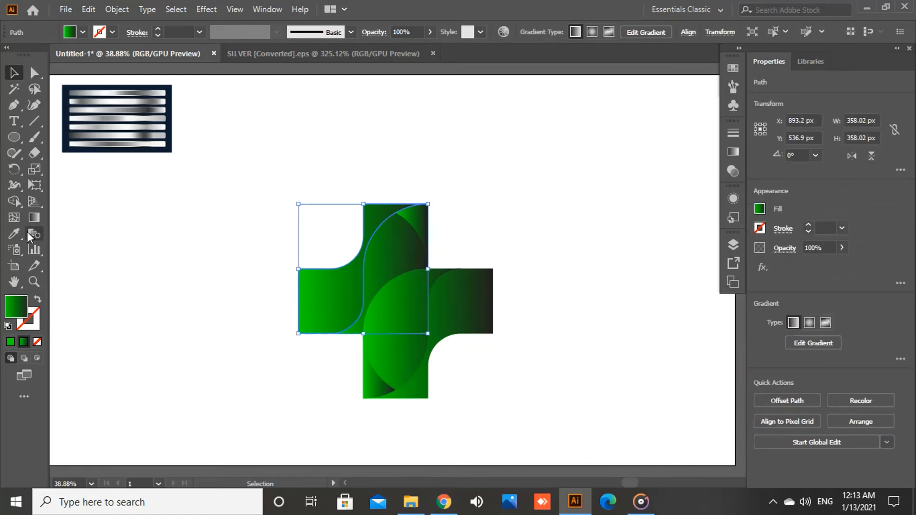
{"action": "left_click", "coordinate": [14, 233]}
{"action": "left_click", "coordinate": [152, 91]}
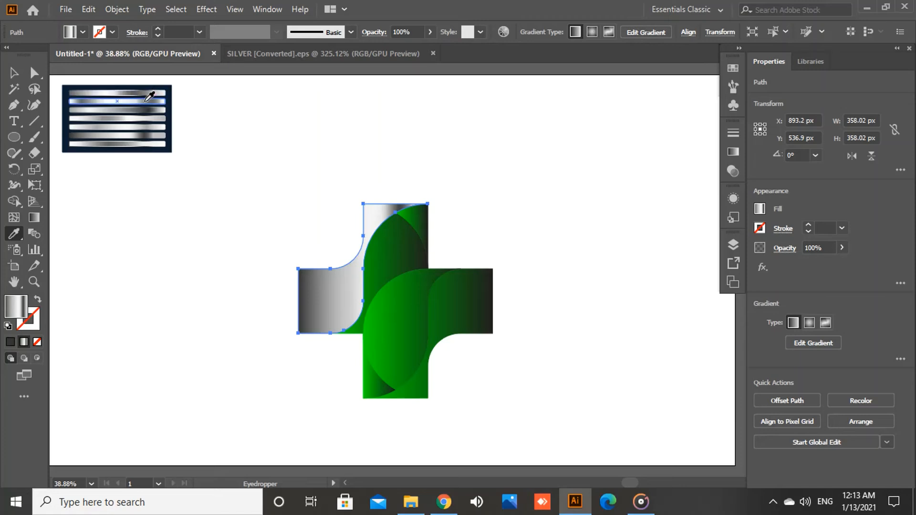
{"action": "left_click", "coordinate": [146, 100]}
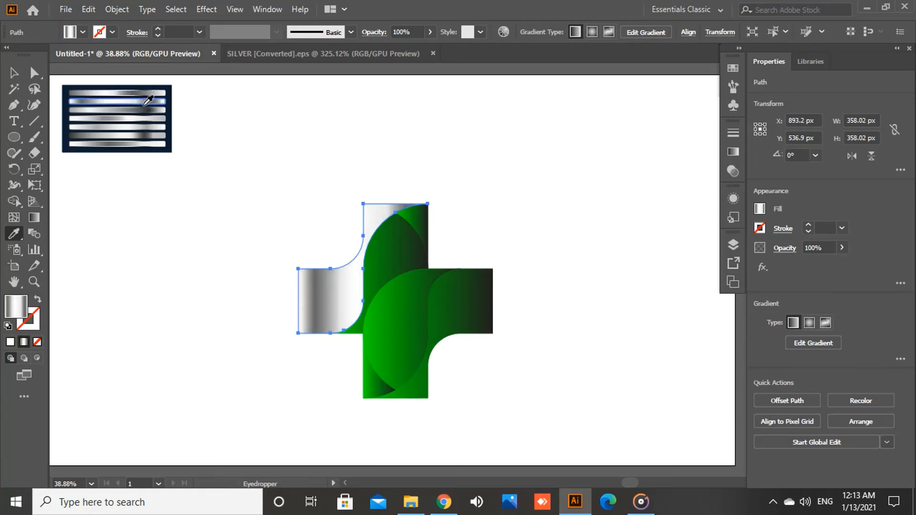
{"action": "left_click", "coordinate": [144, 109]}
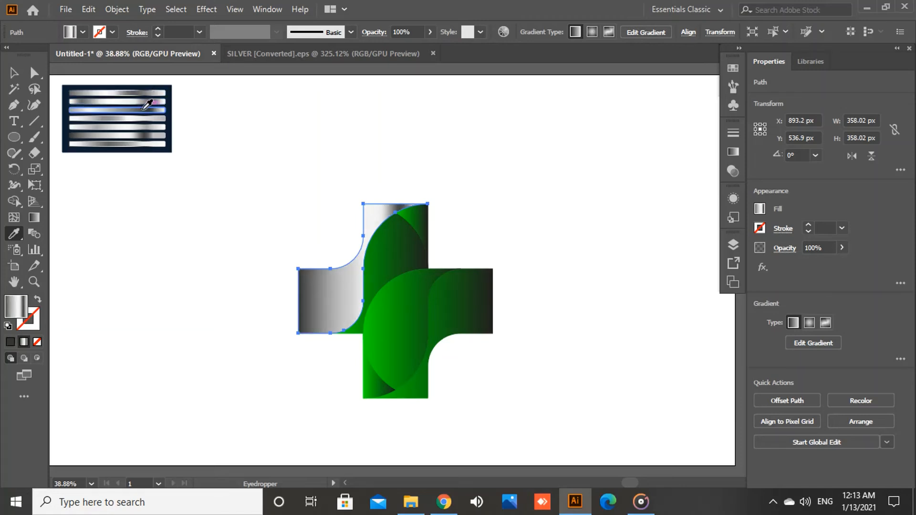
{"action": "left_click", "coordinate": [143, 118]}
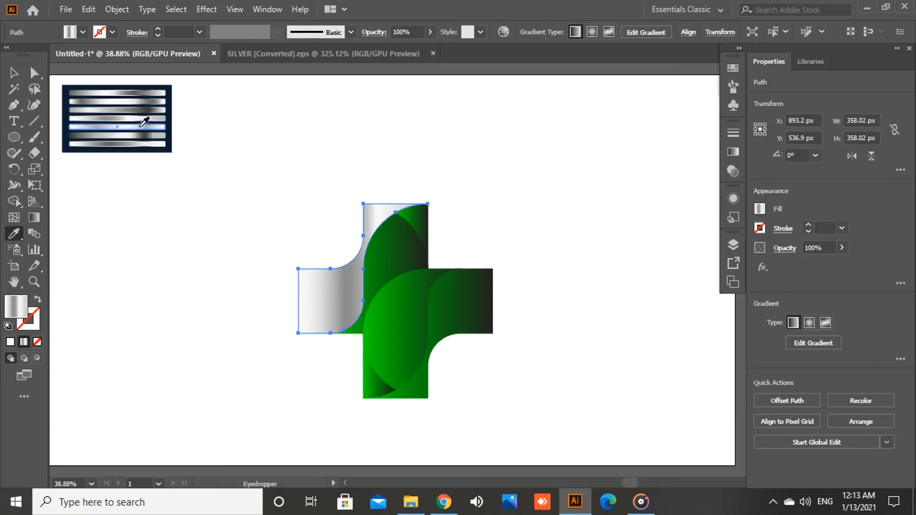
{"action": "left_click", "coordinate": [142, 126]}
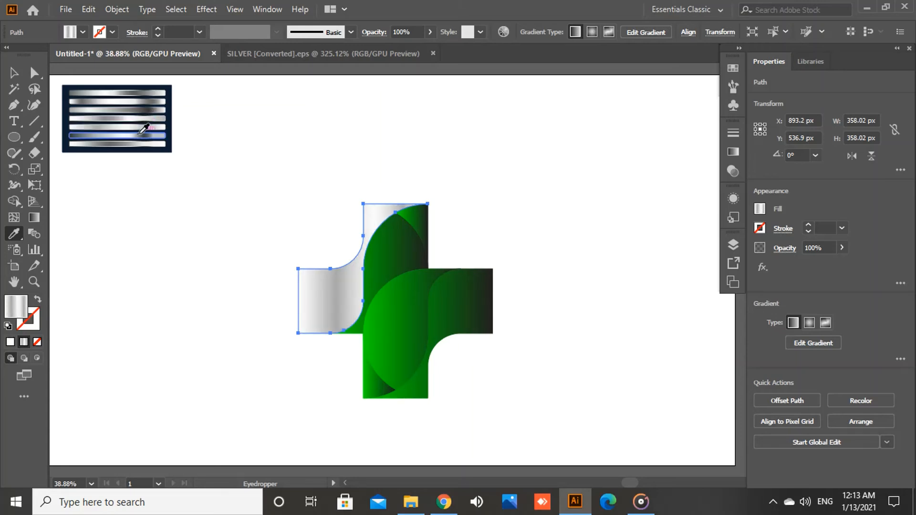
{"action": "left_click", "coordinate": [143, 134]}
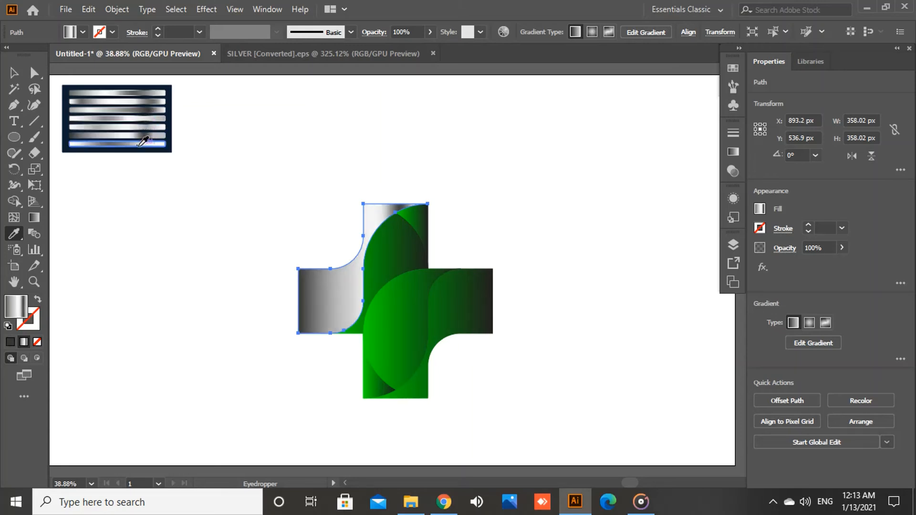
{"action": "left_click", "coordinate": [143, 139]}
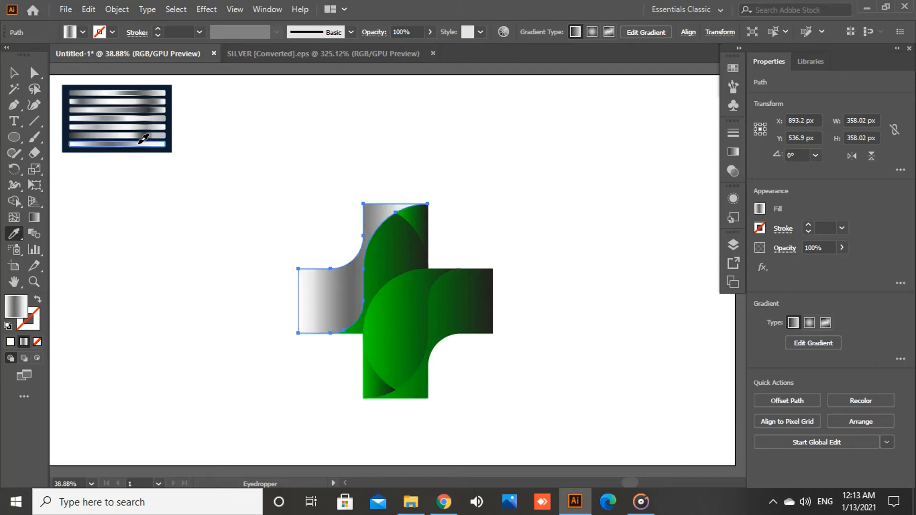
{"action": "left_click", "coordinate": [146, 89]}
{"action": "left_click", "coordinate": [14, 72]}
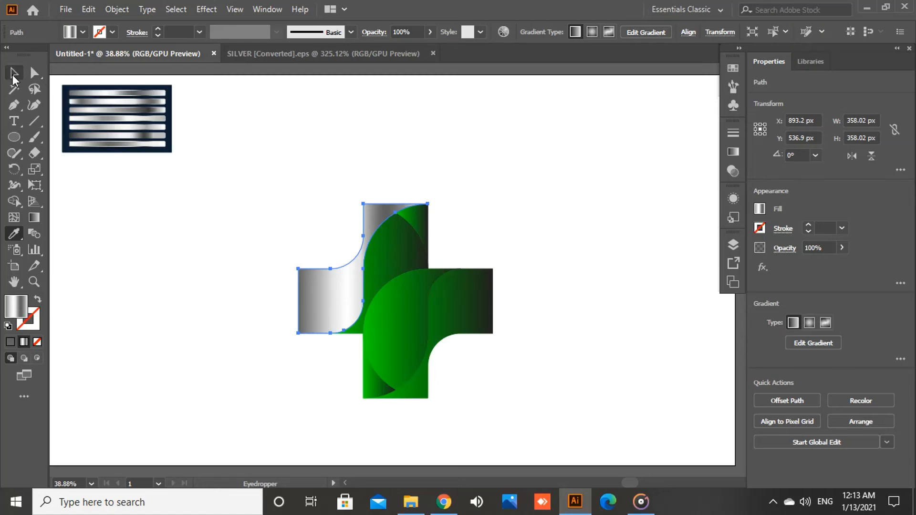
{"action": "left_click", "coordinate": [140, 266]}
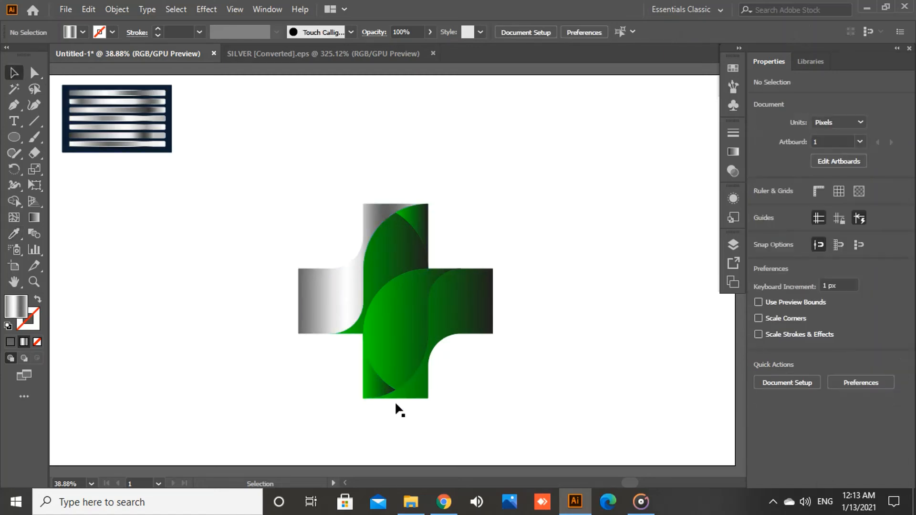
Copy the upper-left band's silver gradient onto the cross's lower-right band with the Eyedropper
{"action": "left_click", "coordinate": [451, 328]}
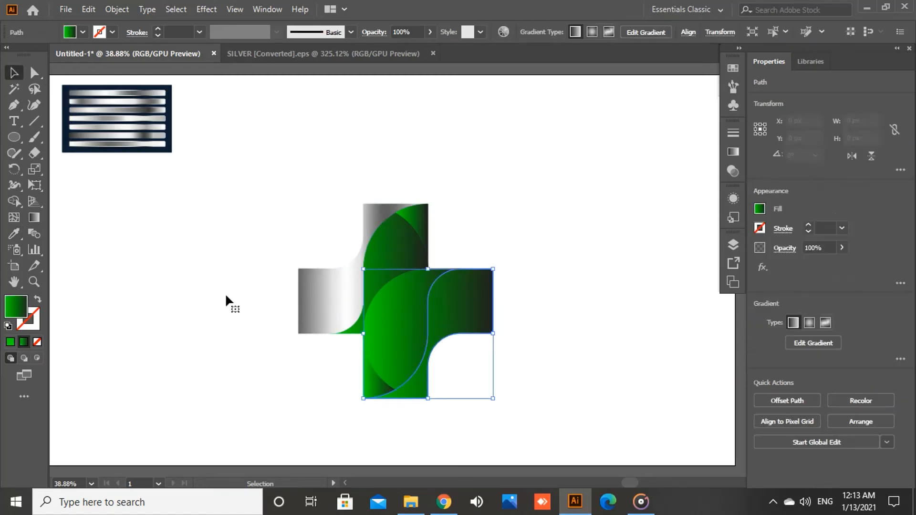
{"action": "left_click", "coordinate": [14, 234]}
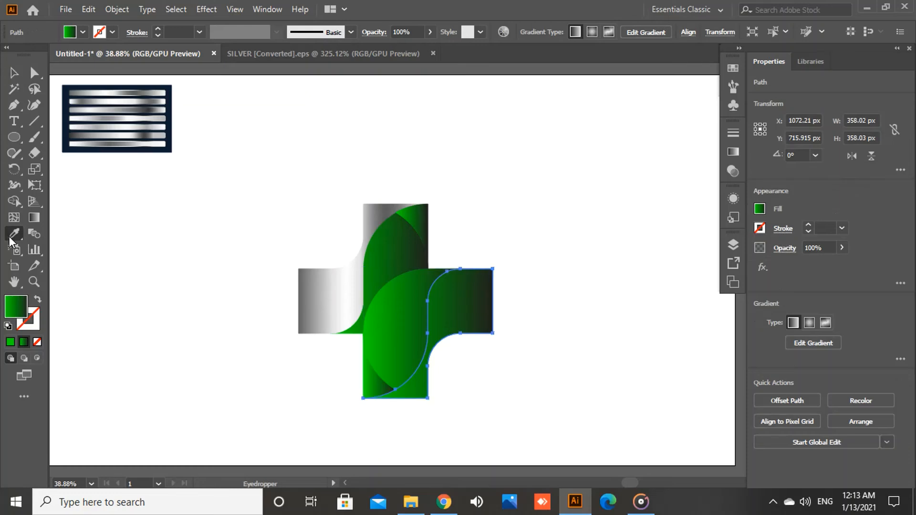
{"action": "left_click", "coordinate": [337, 277]}
{"action": "left_click", "coordinate": [14, 73]}
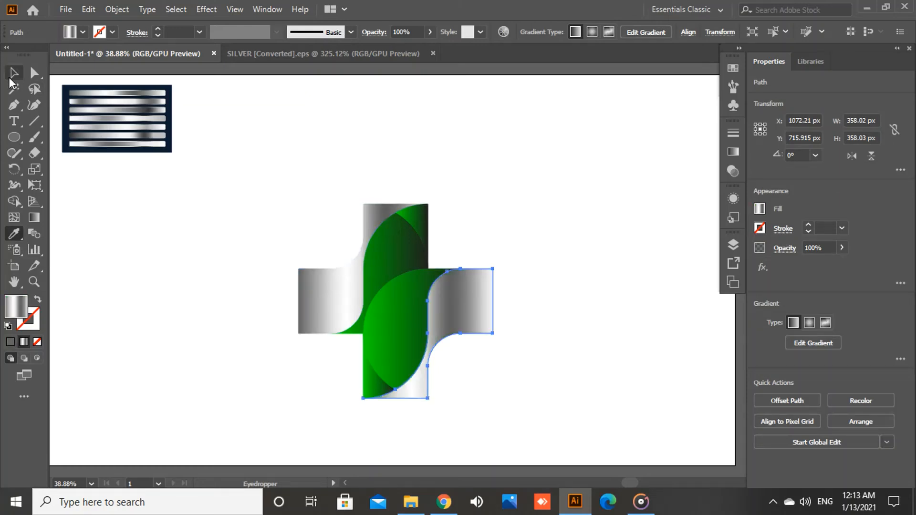
{"action": "left_click", "coordinate": [123, 256]}
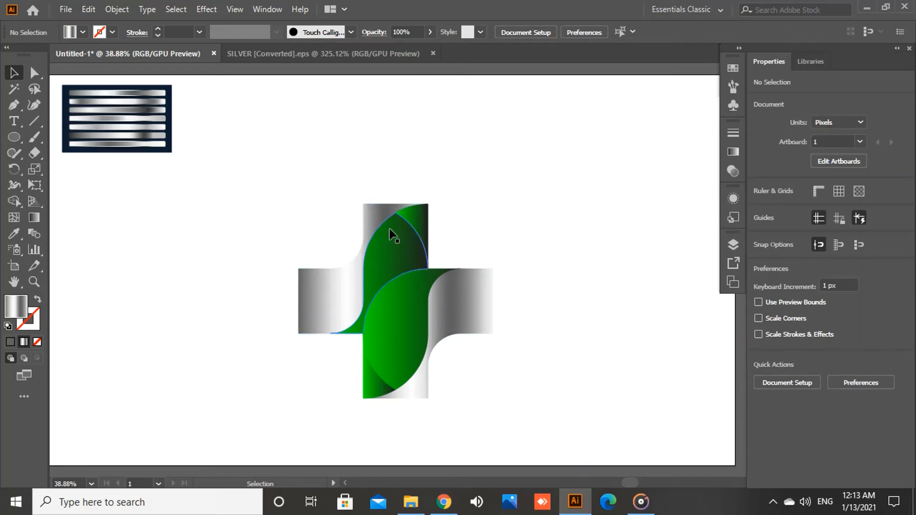
Reverse the green gradient on the small curved piece at the upper-right tip of the cross
{"action": "left_click", "coordinate": [421, 230]}
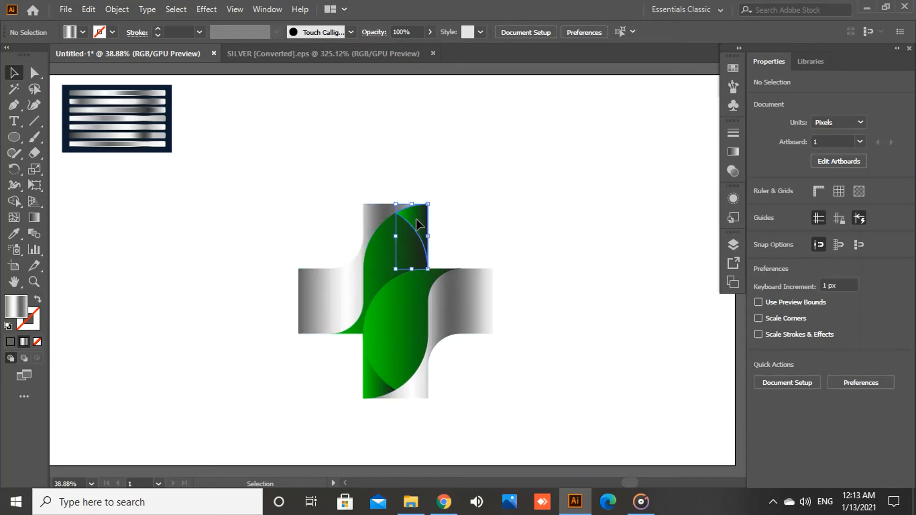
{"action": "left_click", "coordinate": [737, 151]}
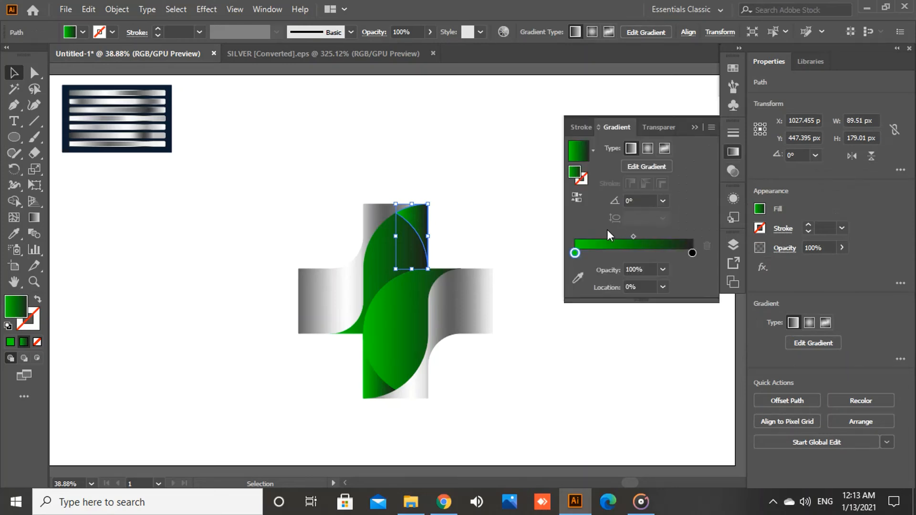
{"action": "left_click", "coordinate": [577, 198]}
{"action": "left_click", "coordinate": [694, 127]}
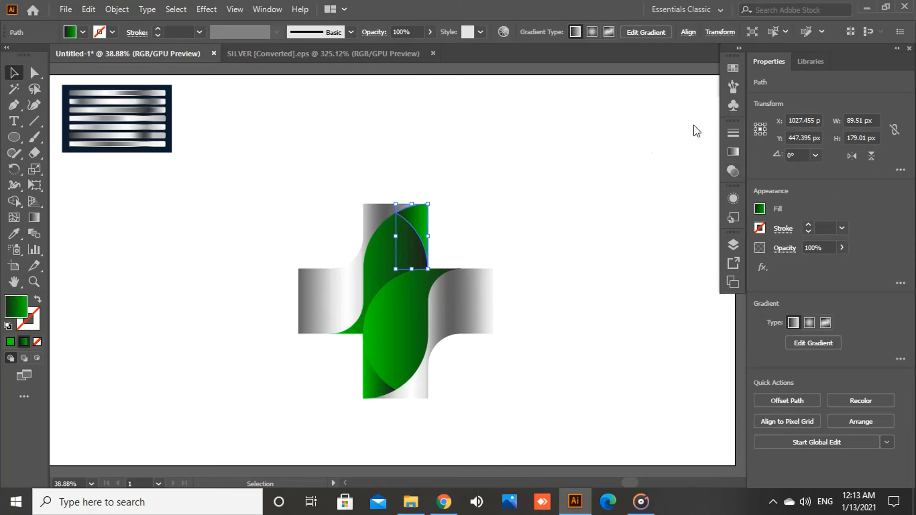
{"action": "left_click", "coordinate": [576, 171]}
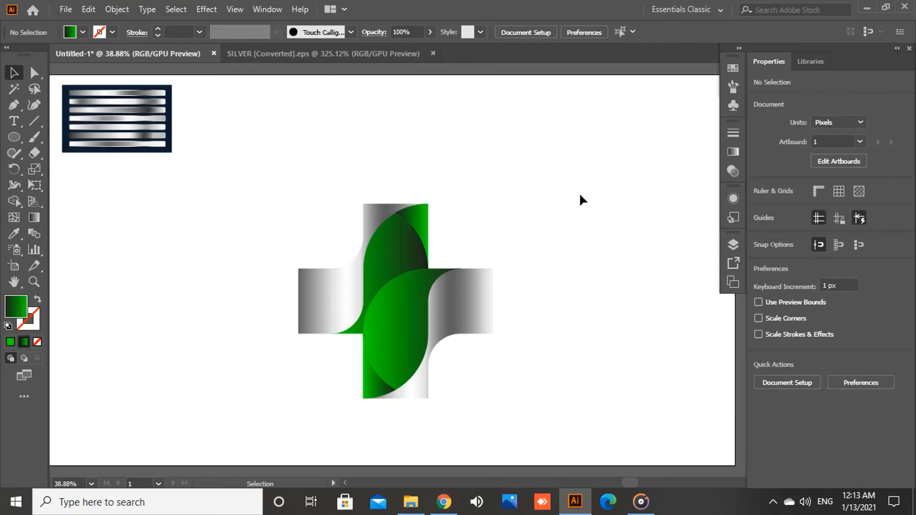
Reverse the green gradient on the small curved piece at the lower-left tip of the cross
{"action": "left_click", "coordinate": [376, 384]}
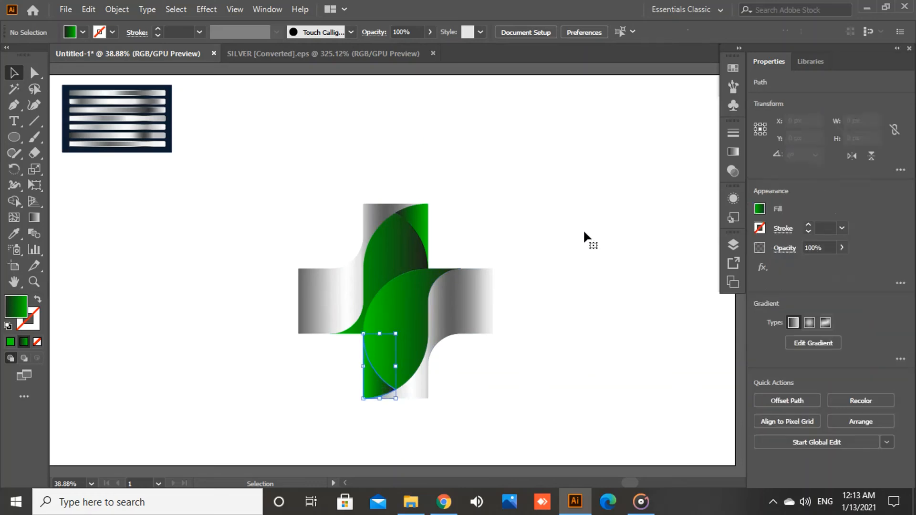
{"action": "left_click", "coordinate": [734, 152]}
{"action": "left_click", "coordinate": [576, 200]}
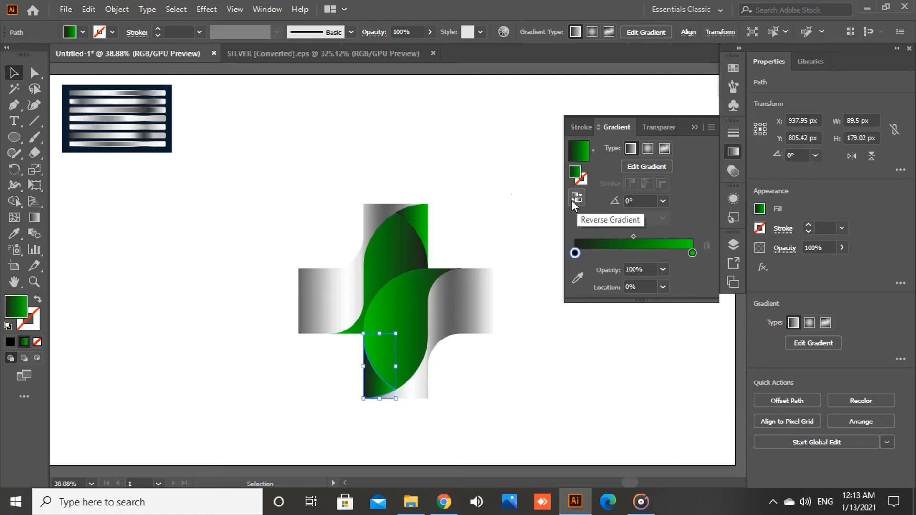
{"action": "left_click", "coordinate": [500, 182]}
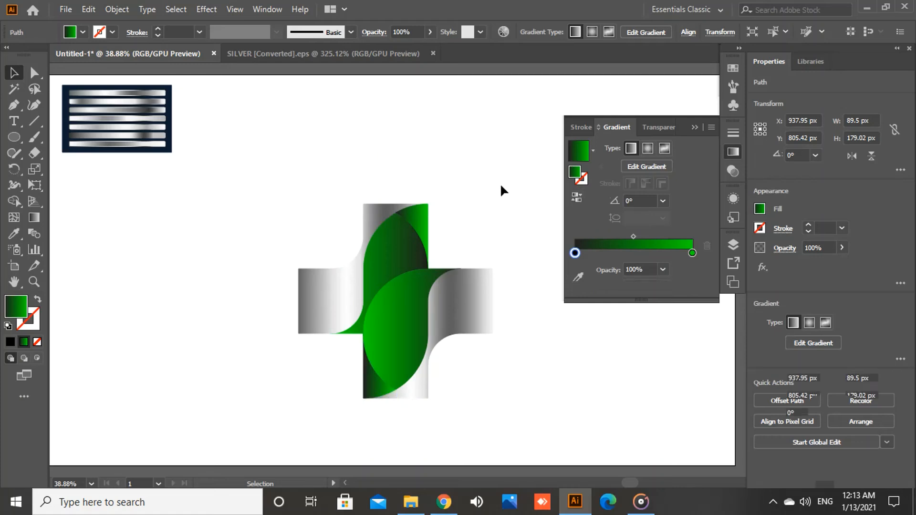
{"action": "left_click", "coordinate": [697, 125]}
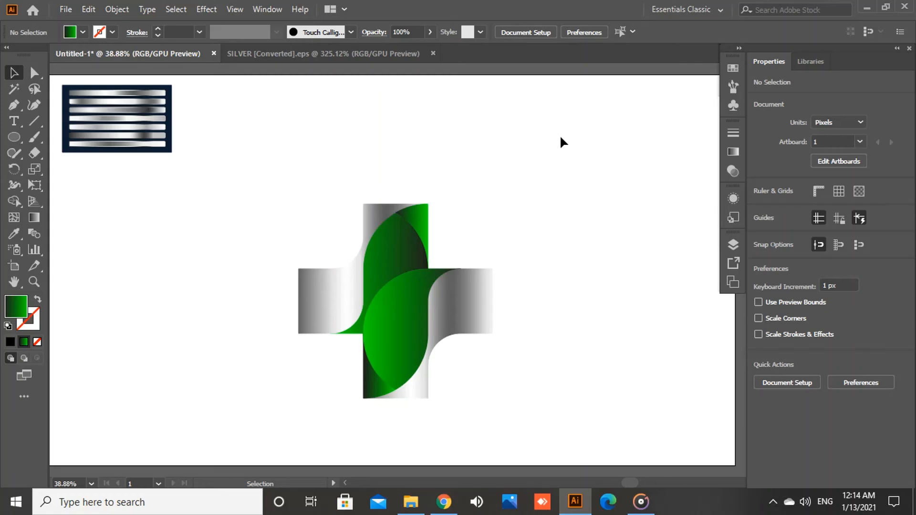
Copy the silver gradient from the upper-left band onto the small piece at the cross's upper-right tip with the Eyedropper
{"action": "left_click", "coordinate": [422, 230]}
{"action": "left_click", "coordinate": [13, 233]}
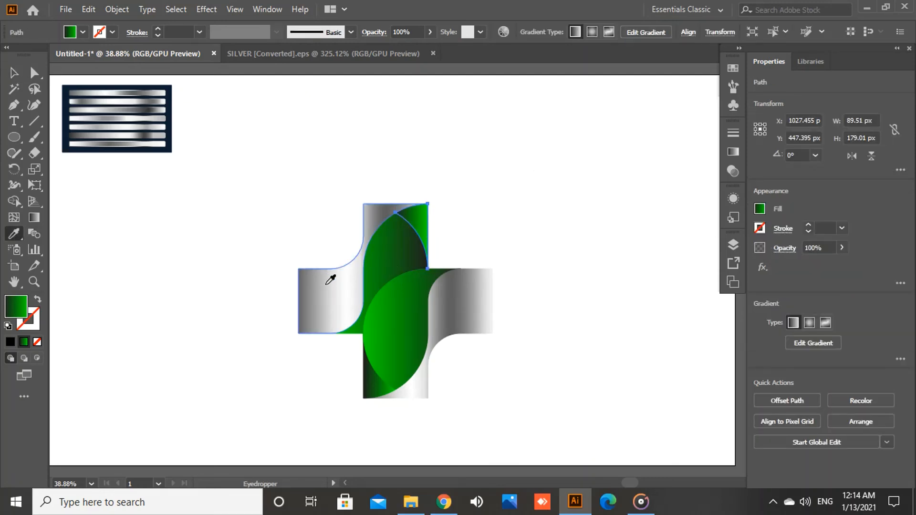
{"action": "left_click", "coordinate": [330, 273]}
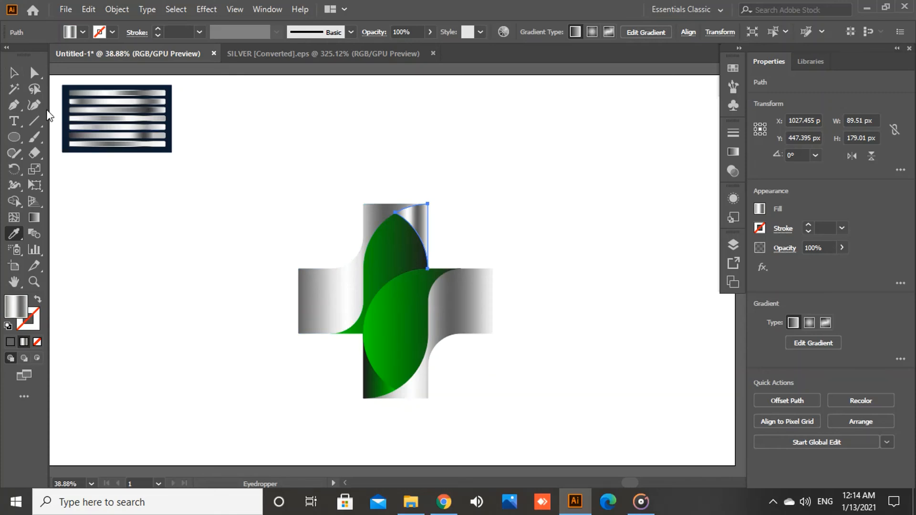
{"action": "left_click", "coordinate": [13, 72]}
{"action": "left_click", "coordinate": [118, 242]}
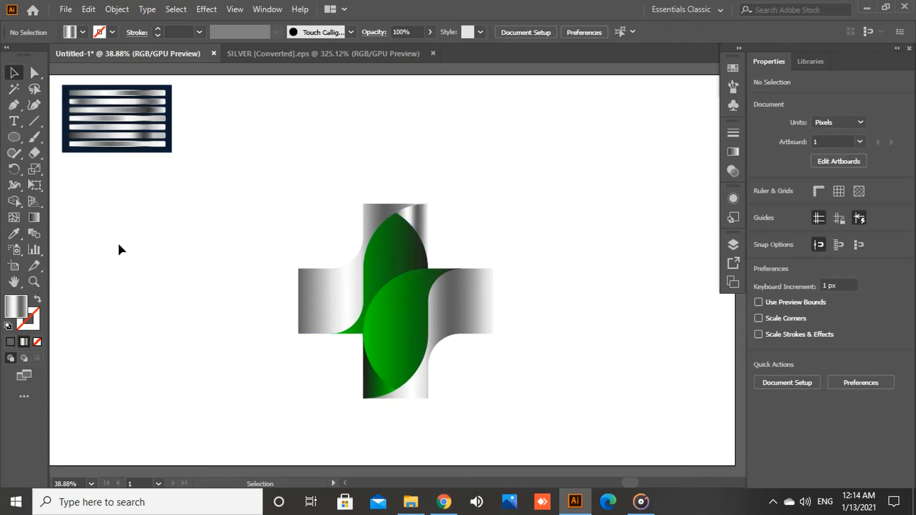
Copy the silver gradient from the upper-left band onto the small piece at the cross's lower-left tip with the Eyedropper
{"action": "left_click", "coordinate": [374, 380]}
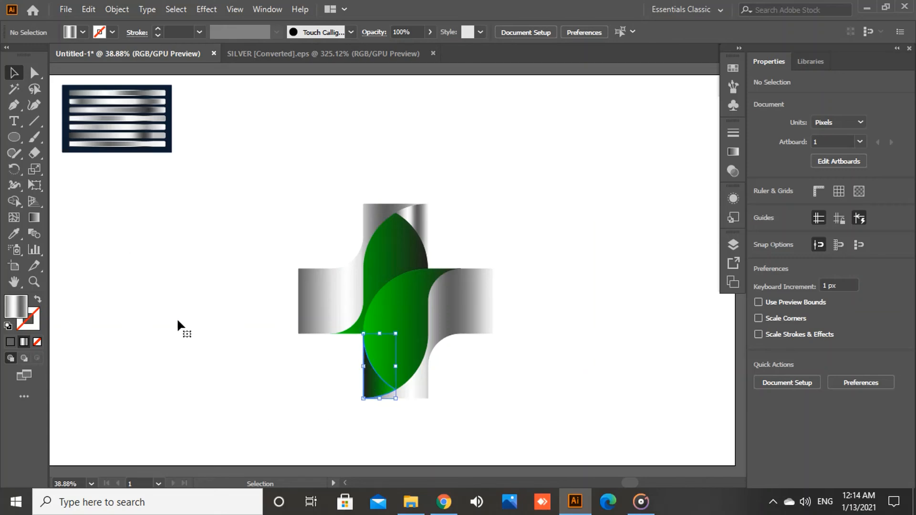
{"action": "left_click", "coordinate": [14, 233]}
{"action": "left_click", "coordinate": [343, 292]}
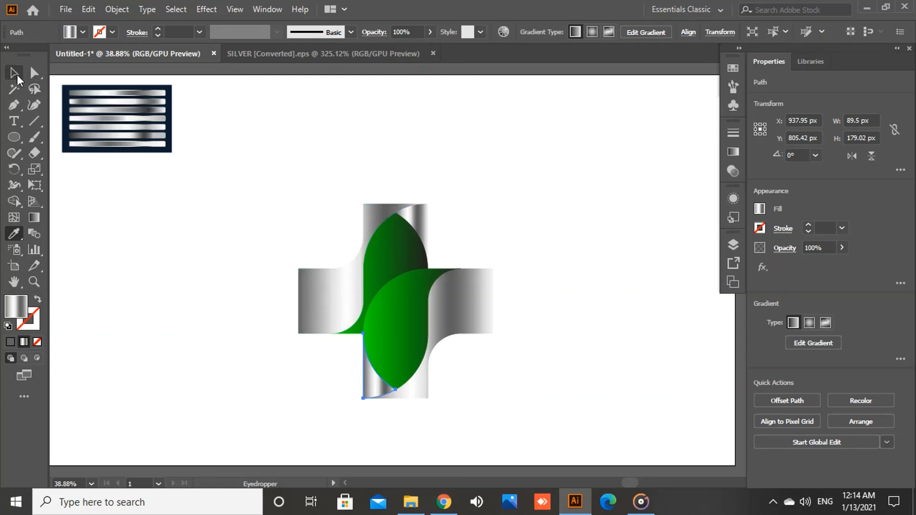
{"action": "key", "text": "v"}
{"action": "left_click", "coordinate": [147, 246]}
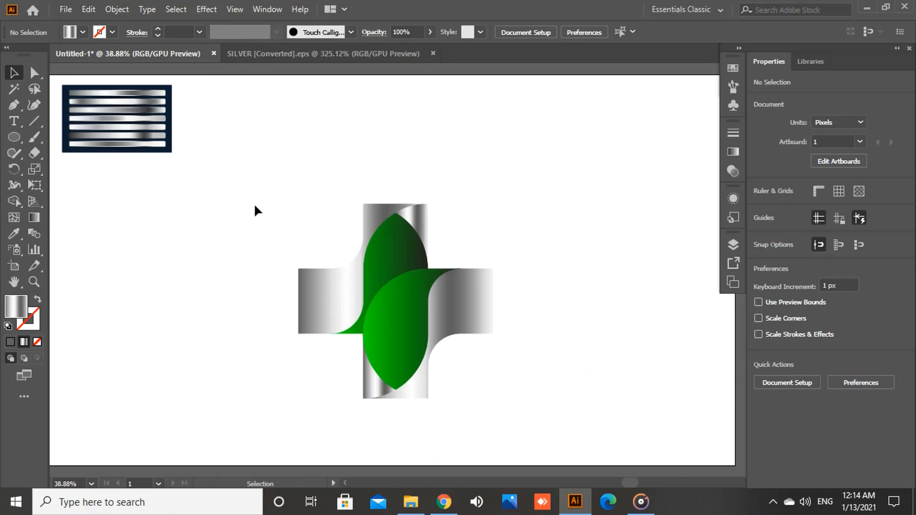
Round the left arm's upper outer corner and the right arm's lower outer corner with Direct Selection
{"action": "left_click_drag", "start_coordinate": [254, 205], "coordinate": [520, 411]}
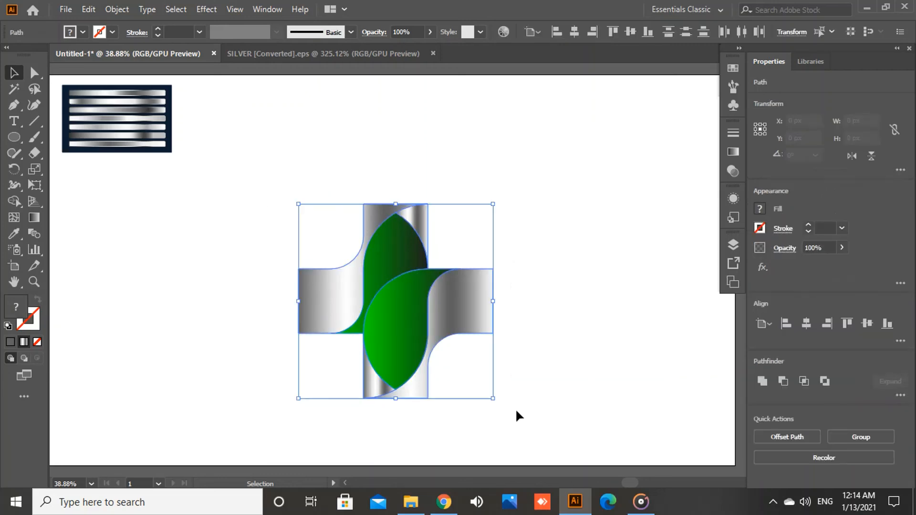
{"action": "left_click", "coordinate": [35, 73]}
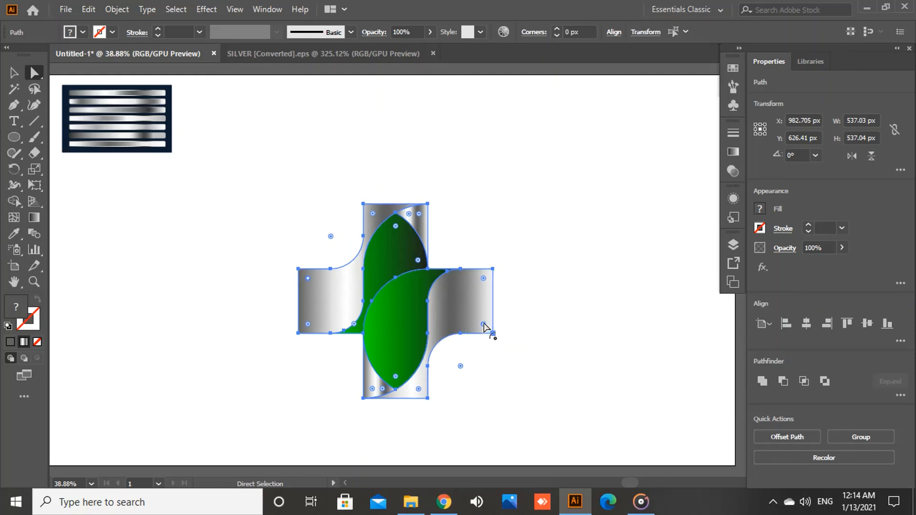
{"action": "left_click_drag", "start_coordinate": [484, 324], "coordinate": [481, 319]}
{"action": "left_click", "coordinate": [552, 255]}
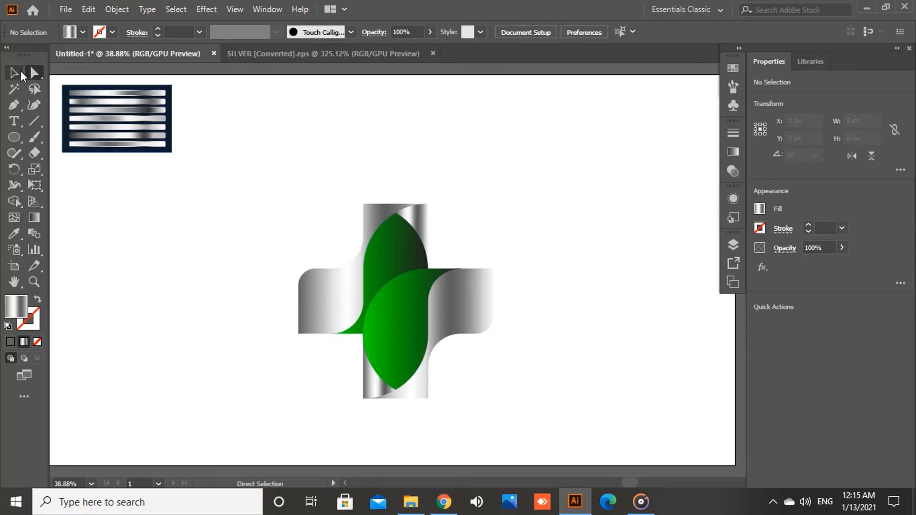
{"action": "left_click", "coordinate": [13, 73]}
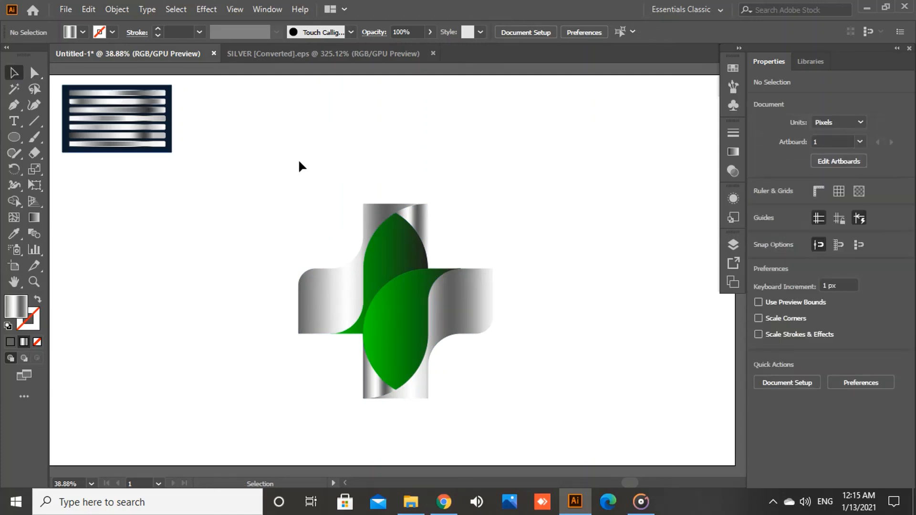
Group all pieces of the cross and centre the group horizontally and vertically on the artboard
{"action": "left_click_drag", "start_coordinate": [374, 285], "coordinate": [487, 411]}
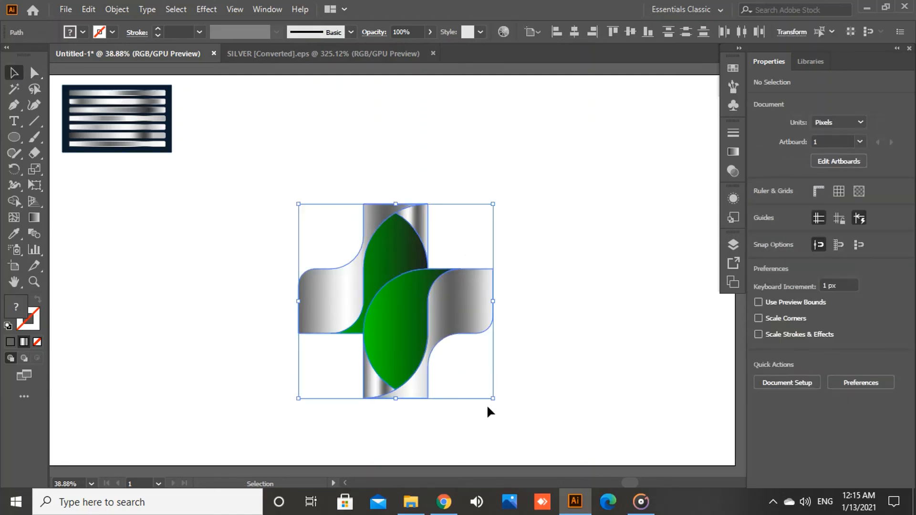
{"action": "left_click", "coordinate": [117, 9]}
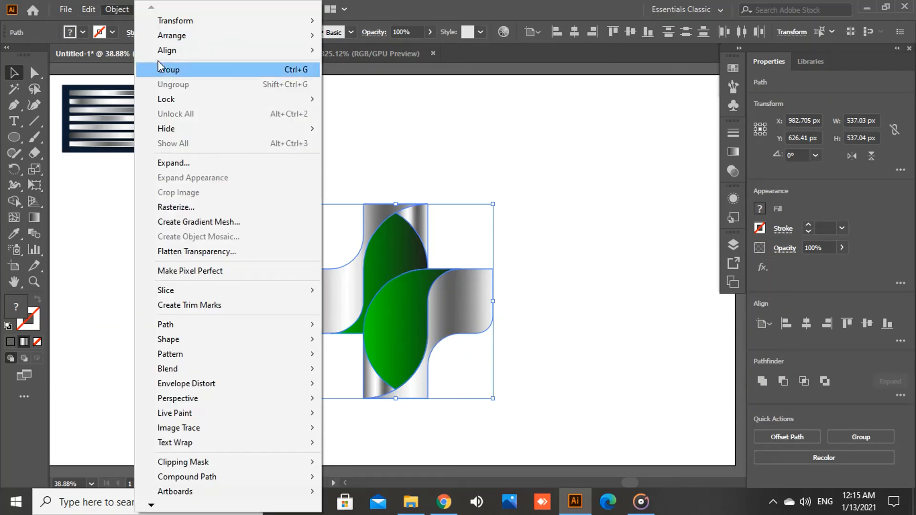
{"action": "left_click", "coordinate": [163, 70]}
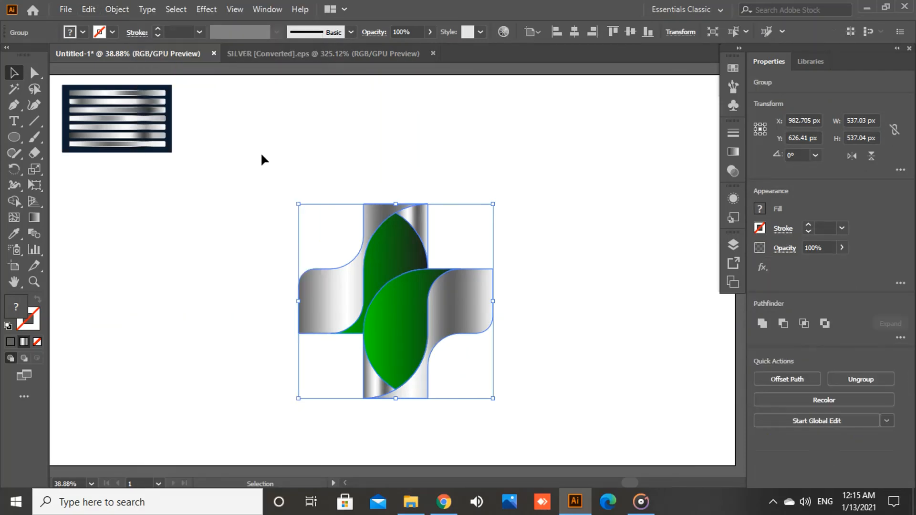
{"action": "left_click", "coordinate": [575, 32]}
{"action": "left_click", "coordinate": [630, 32]}
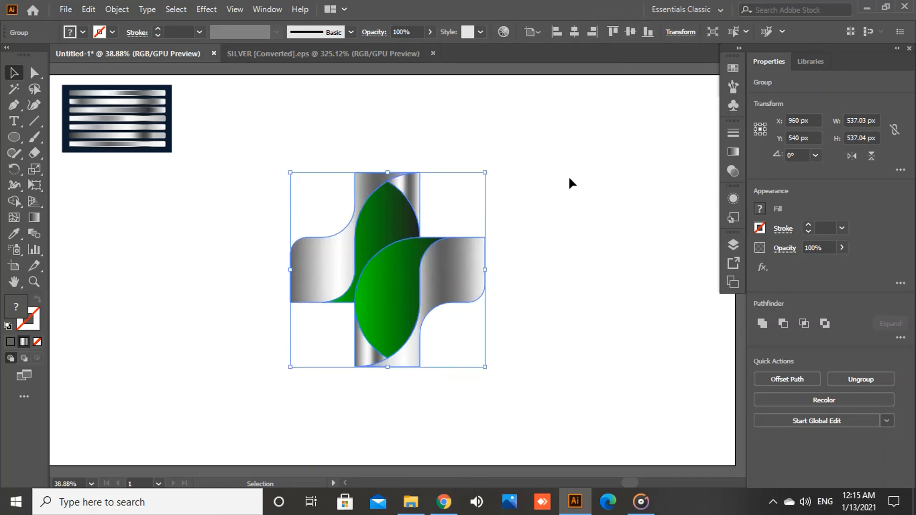
{"action": "left_click", "coordinate": [570, 180]}
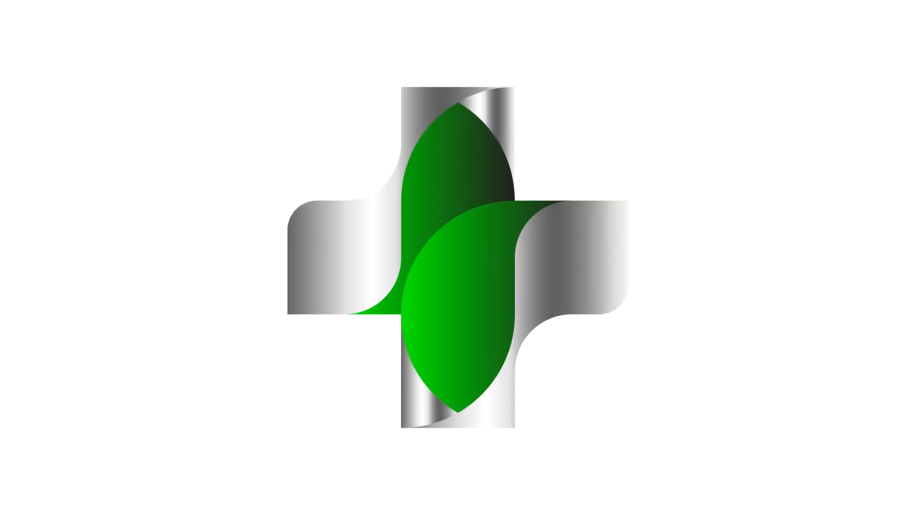